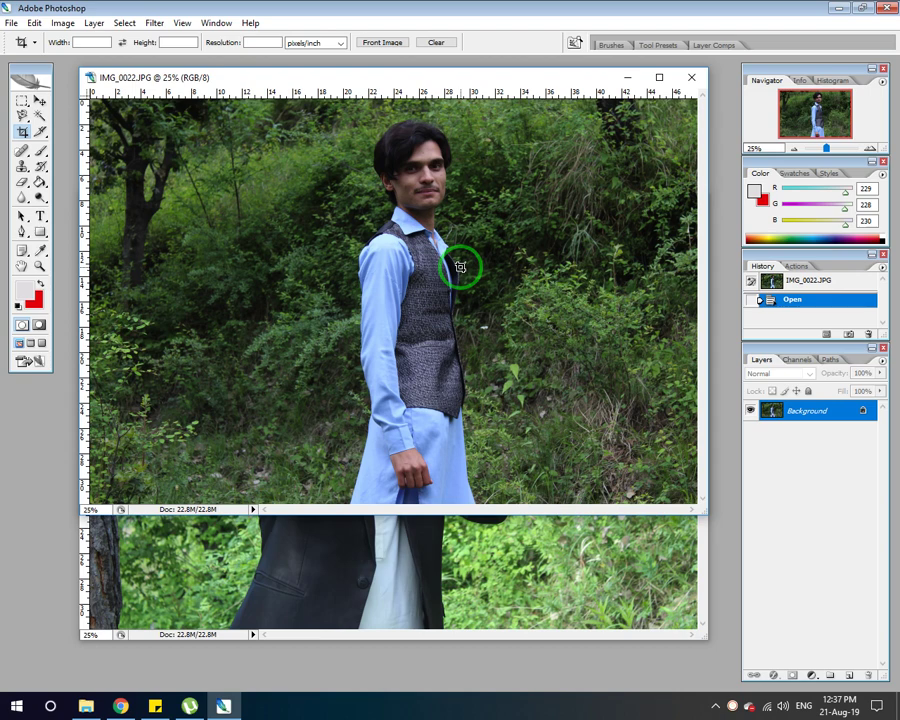
# Try lightening and darkening the IMG_0022 photo by bending the midpoint of the RGB curve in Curves, and discard the adjustment.
pyautogui.hotkey('ctrl', 'm')
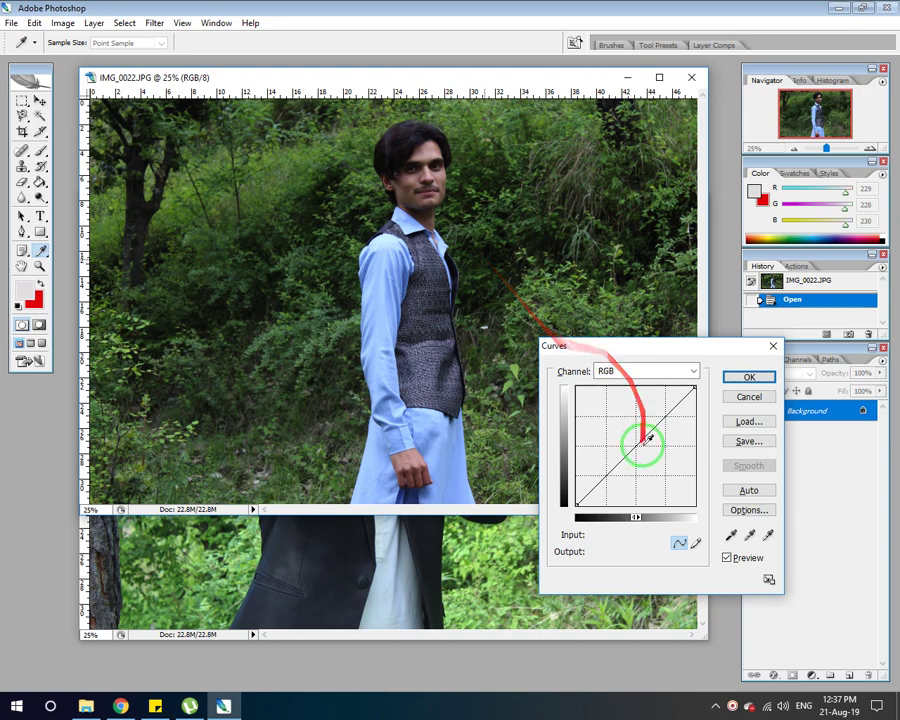
pyautogui.moveTo(640, 443)
pyautogui.mouseDown()
pyautogui.moveTo(612, 346)
pyautogui.moveTo(639, 432)
pyautogui.moveTo(628, 356)
pyautogui.moveTo(655, 430)
pyautogui.mouseUp()
pyautogui.click(644, 364)
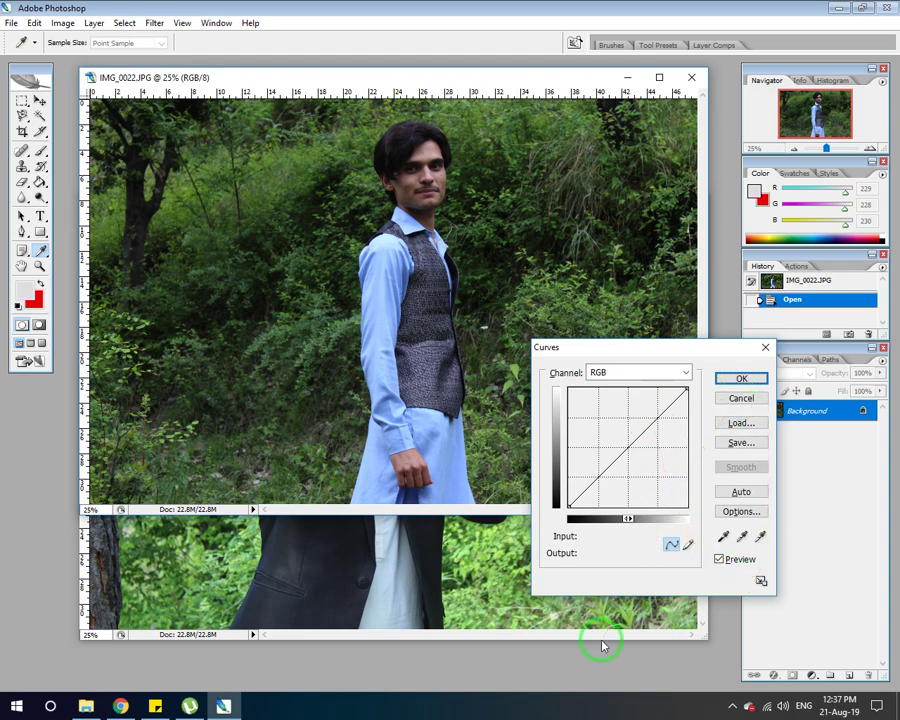
pyautogui.moveTo(679, 348); pyautogui.dragTo(577, 362)
pyautogui.click(529, 449)
pyautogui.moveTo(526, 449); pyautogui.dragTo(511, 431)
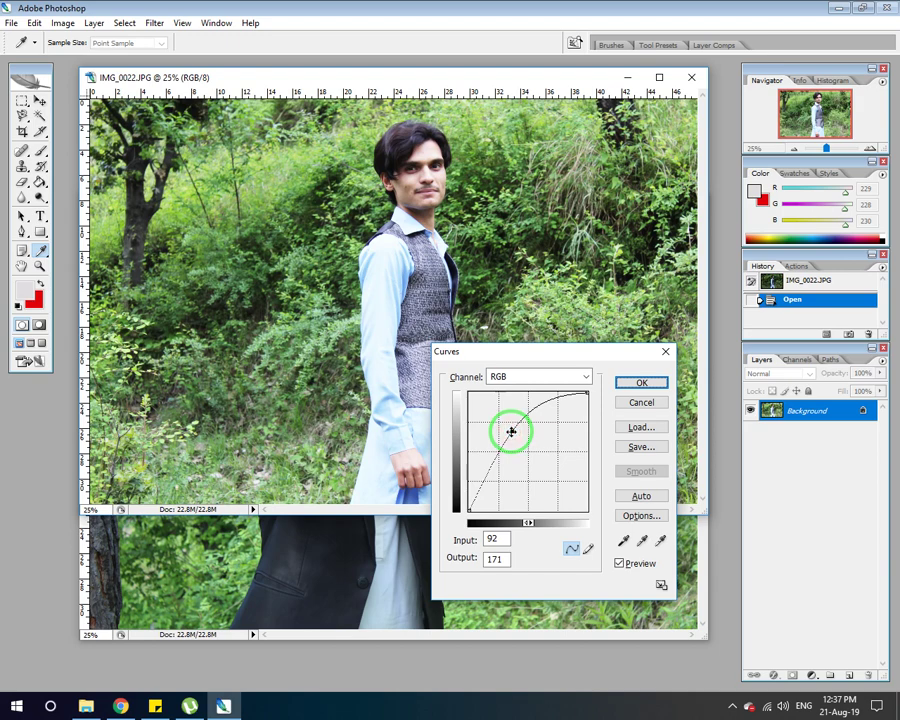
pyautogui.moveTo(511, 431); pyautogui.dragTo(540, 464)
pyautogui.click(641, 402)
pyautogui.press('c')
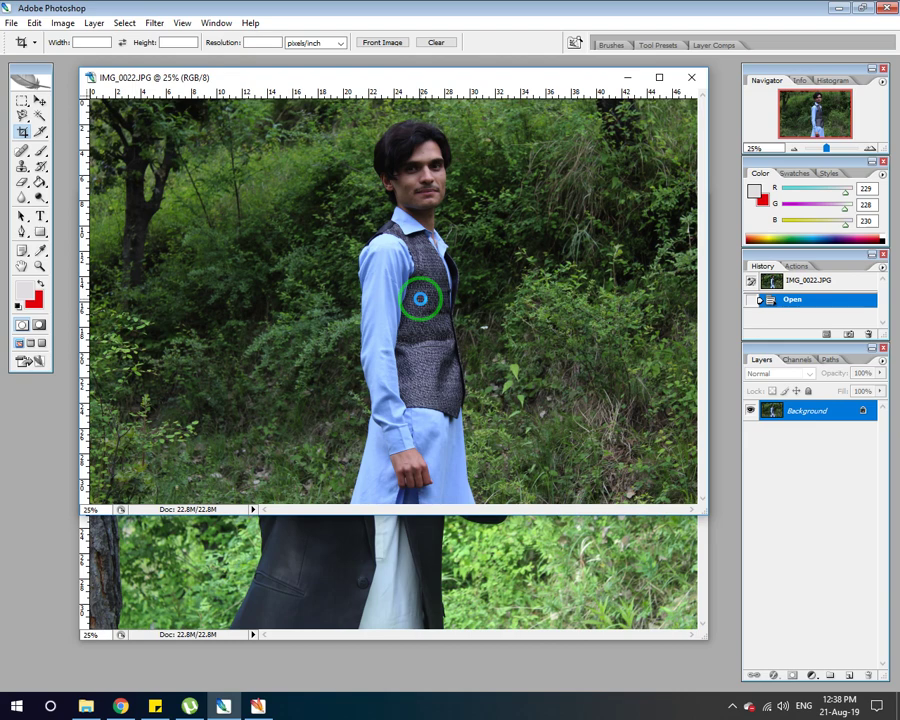
pyautogui.hotkey('ctrl', 'shift', 'm')
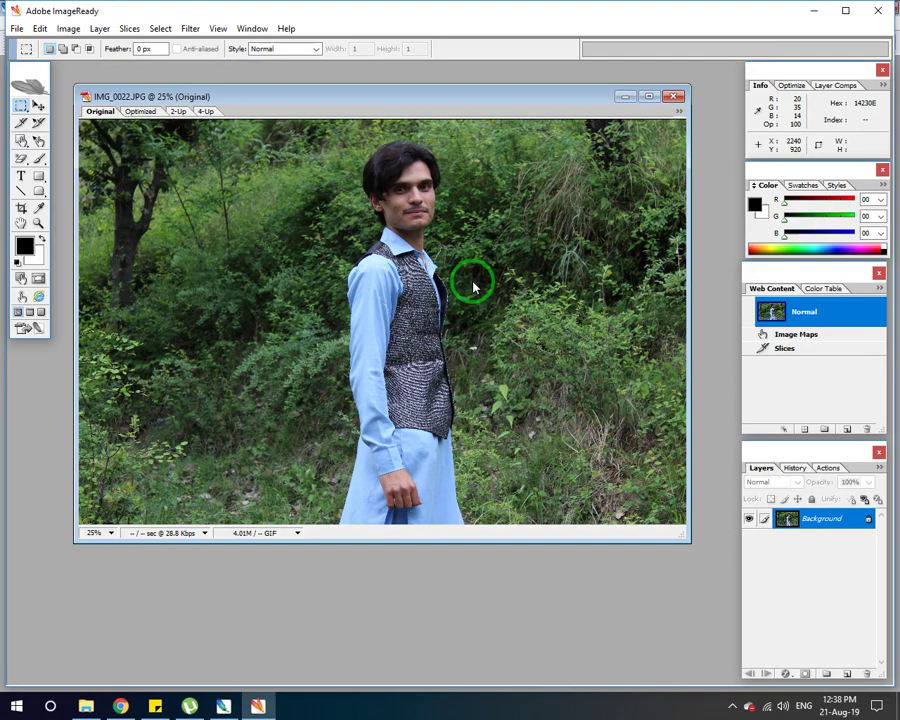
pyautogui.moveTo(548, 101); pyautogui.dragTo(563, 145)
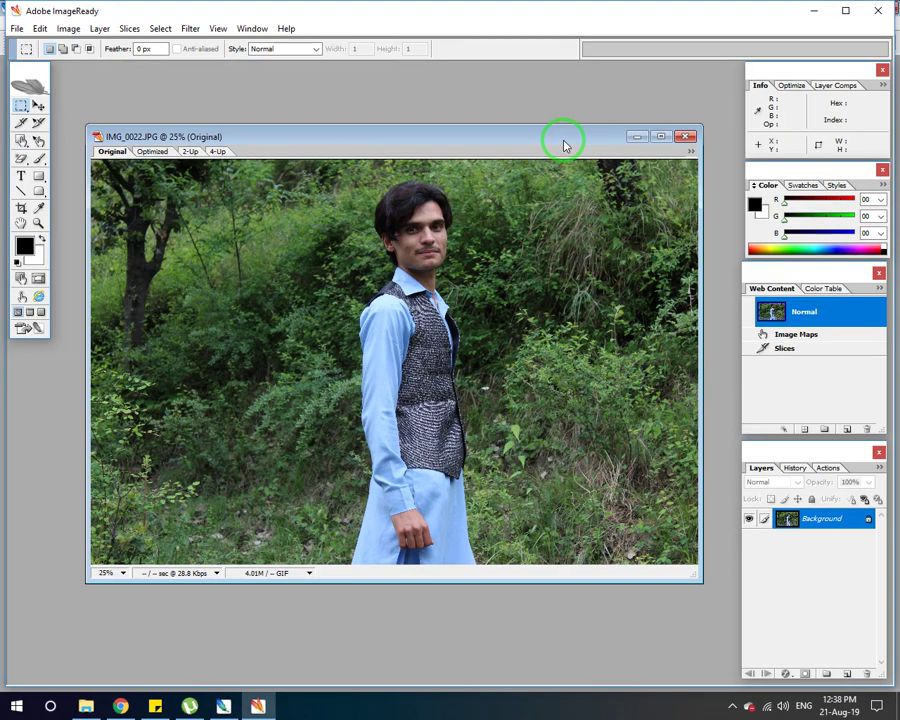
pyautogui.moveTo(563, 145); pyautogui.dragTo(562, 190)
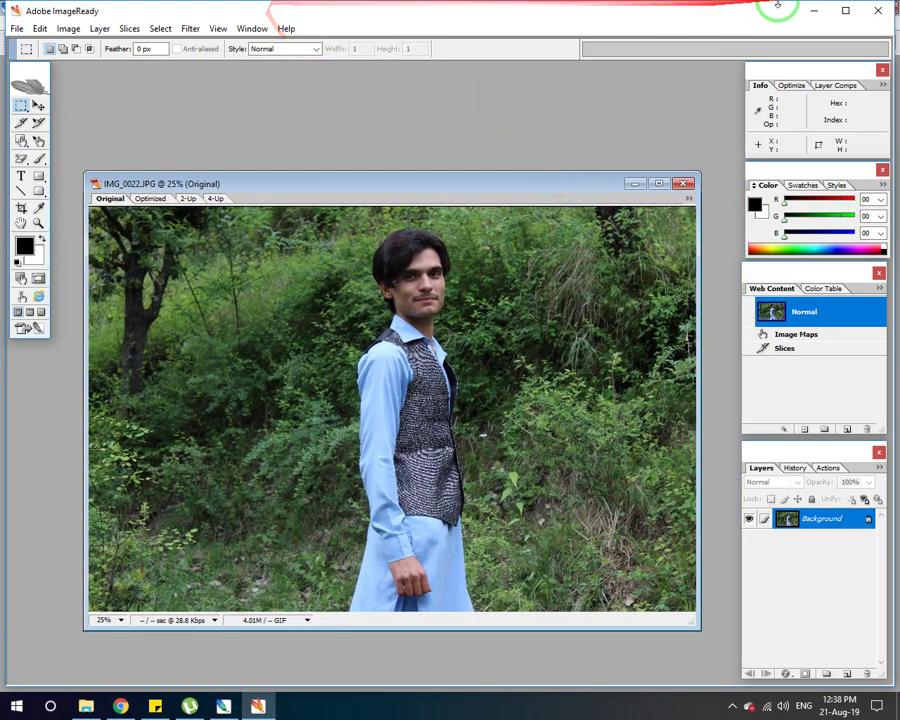
pyautogui.click(846, 12)
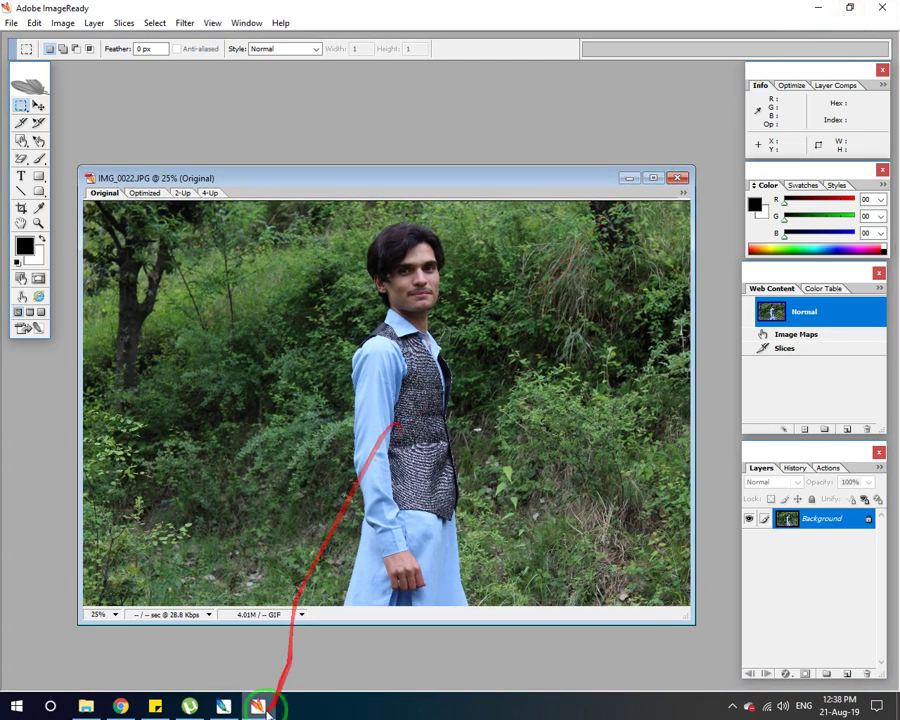
pyautogui.click(874, 9)
# Open the photo IMG_0022 from the OPAL (G:) drive in Photoshop.
pyautogui.moveTo(372, 203); pyautogui.dragTo(420, 122)
pyautogui.click(86, 706)
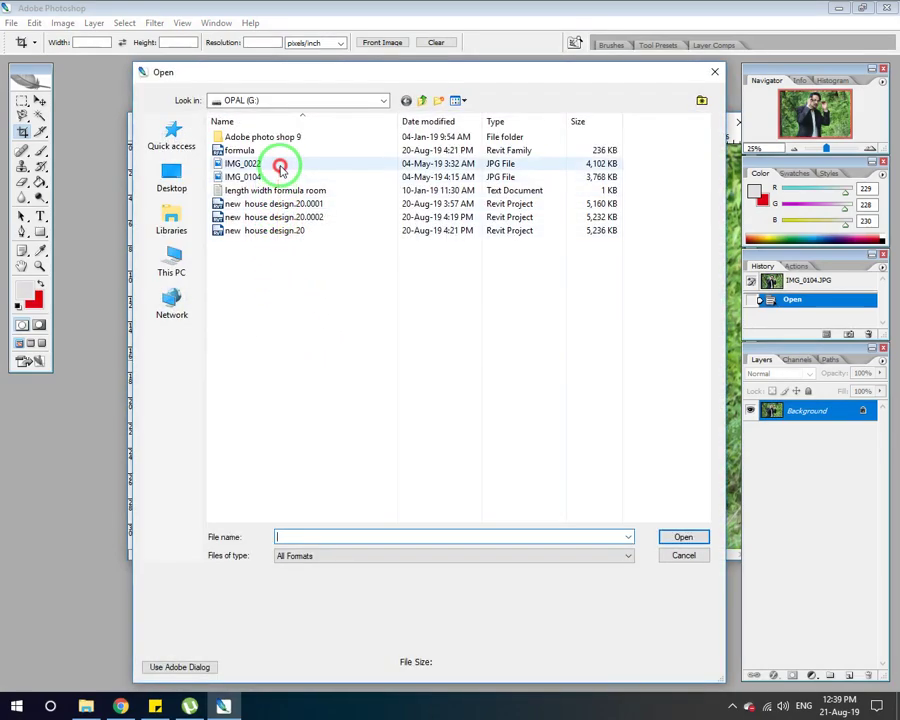
pyautogui.doubleClick(281, 165)
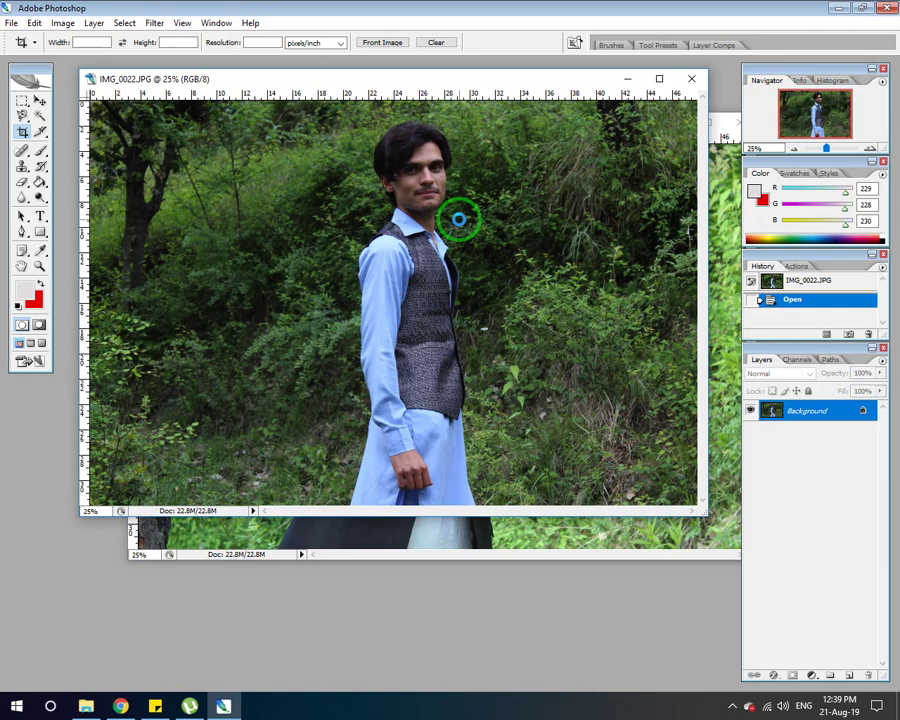
pyautogui.hotkey('ctrl', 'shift', 'm')
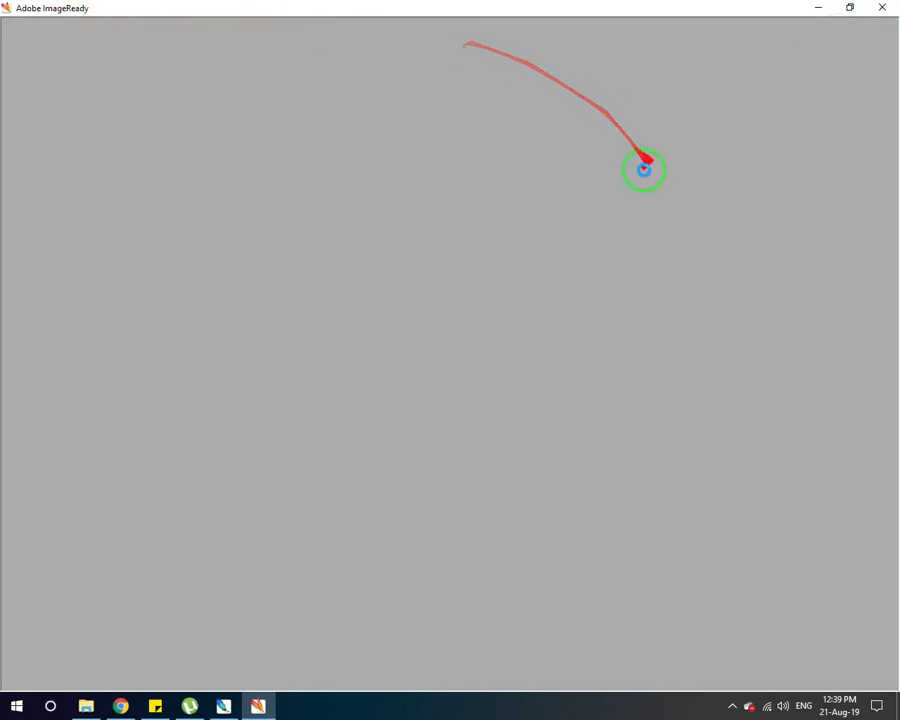
pyautogui.click(255, 705)
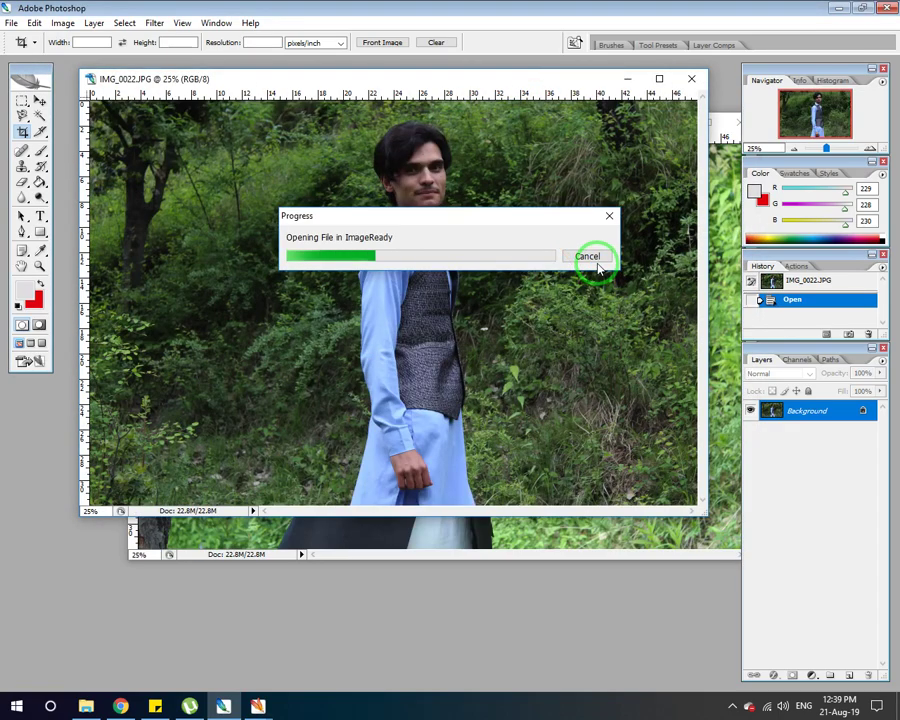
pyautogui.click(590, 257)
pyautogui.moveTo(469, 88); pyautogui.dragTo(476, 109)
pyautogui.hotkey('ctrl', 'm')
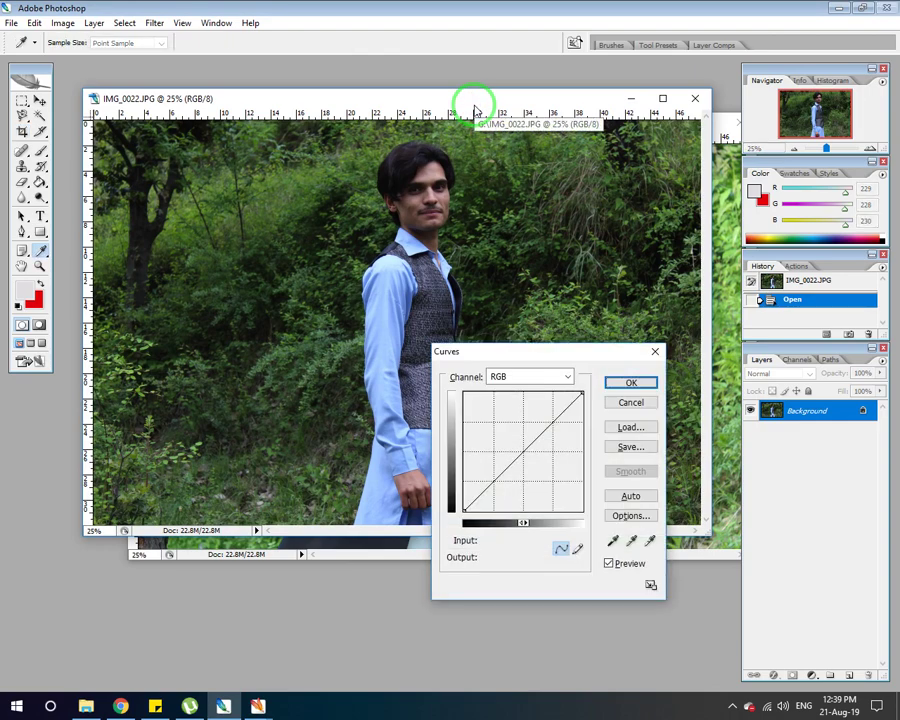
pyautogui.click(625, 405)
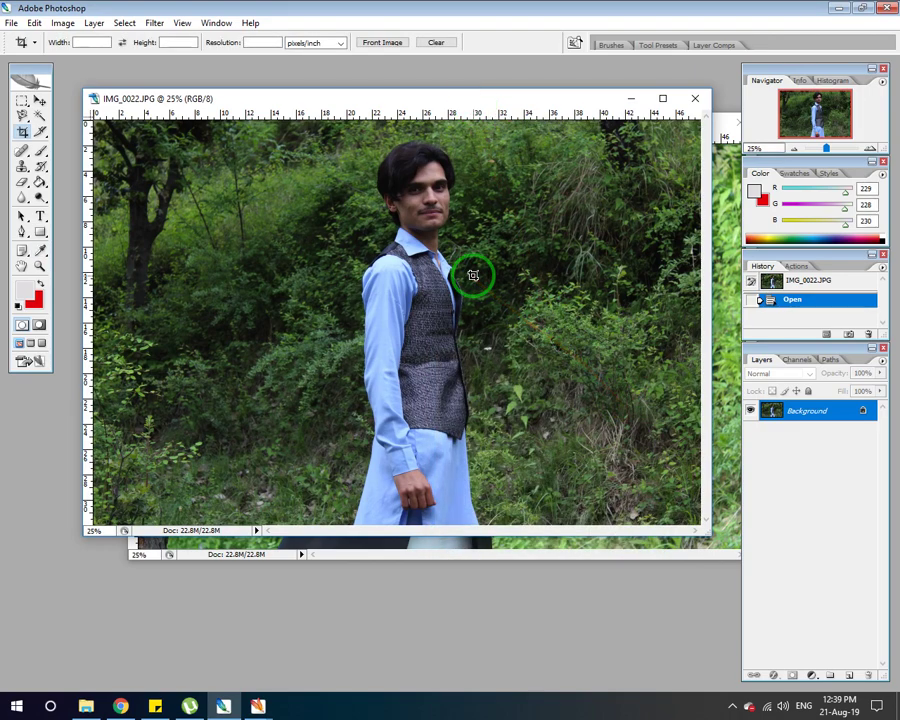
# Try Auto Levels on the IMG_0022 photo and undo it each time.
pyautogui.hotkey('ctrl', 'shift', 'l')
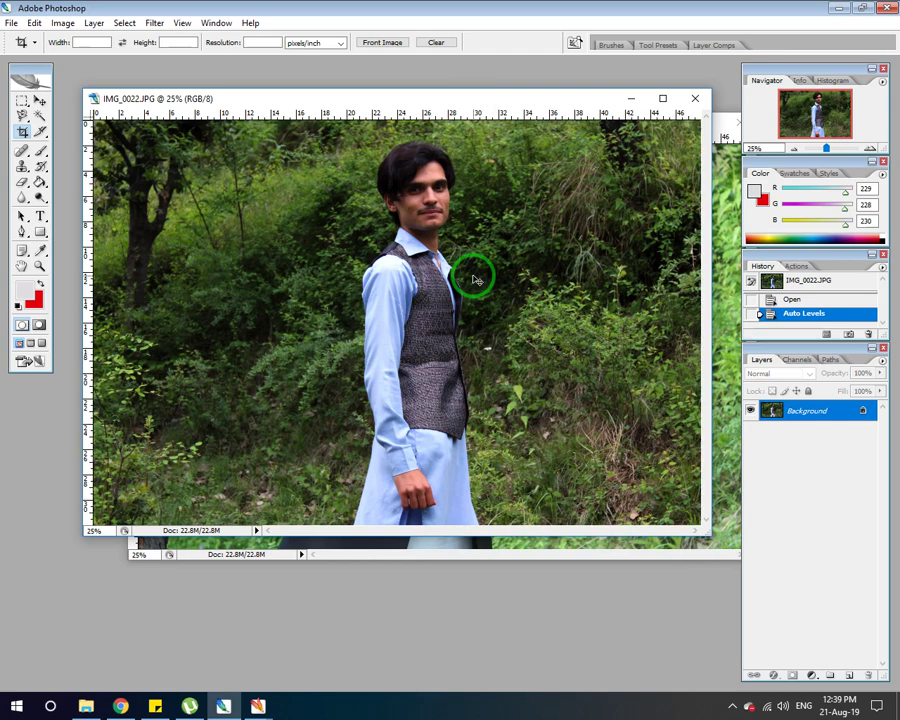
pyautogui.hotkey('ctrl', 'z')
pyautogui.hotkey('ctrl', 'shift', 'l')
pyautogui.hotkey('ctrl', 'z')
# Try a Levels adjustment with the RGB white input level lowered to 147, and cancel it.
pyautogui.hotkey('ctrl', 'l')
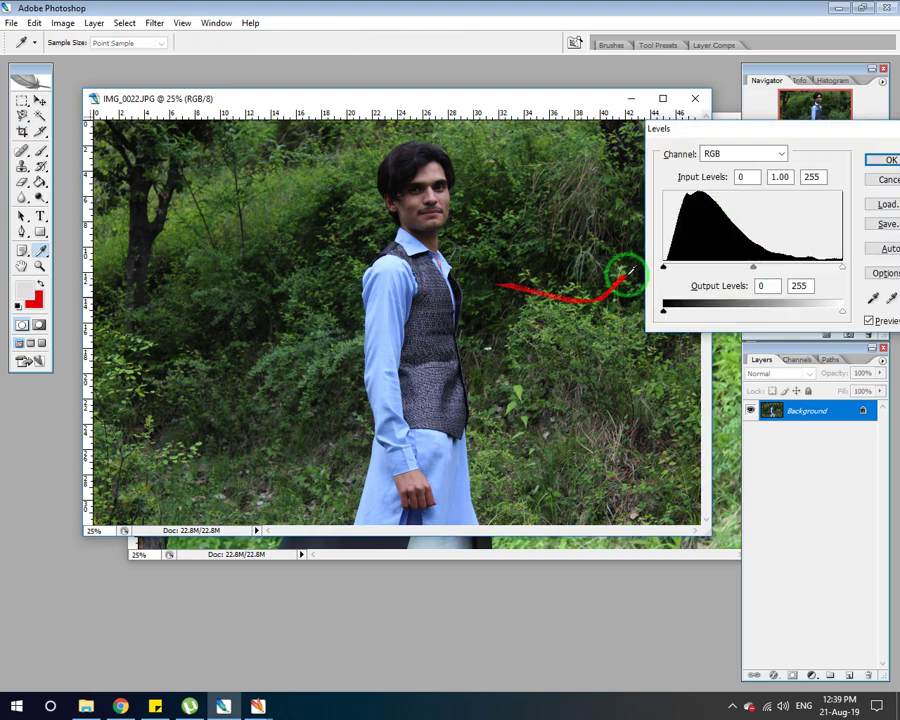
pyautogui.moveTo(841, 267); pyautogui.dragTo(766, 270)
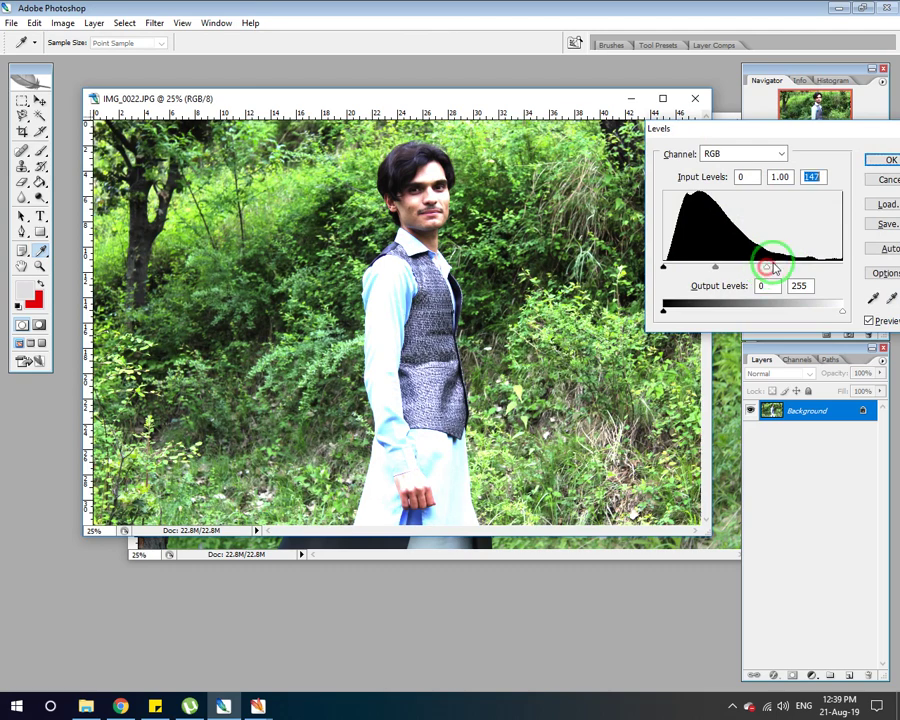
pyautogui.click(888, 179)
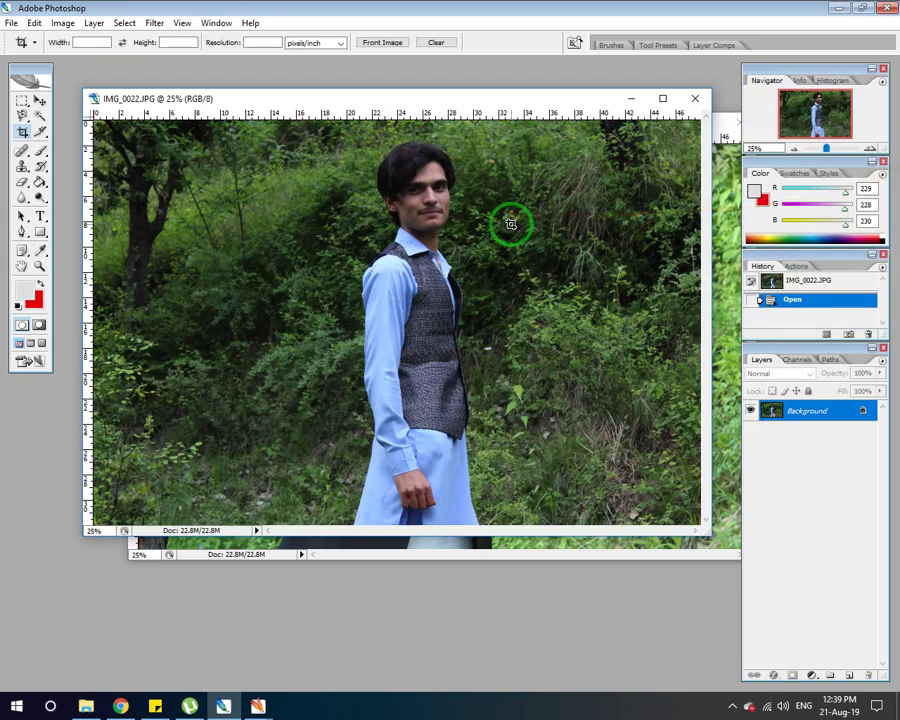
# Brighten the photo with Curves by raising the RGB curve's midpoint to input 93, output 148.
pyautogui.hotkey('ctrl', 'm')
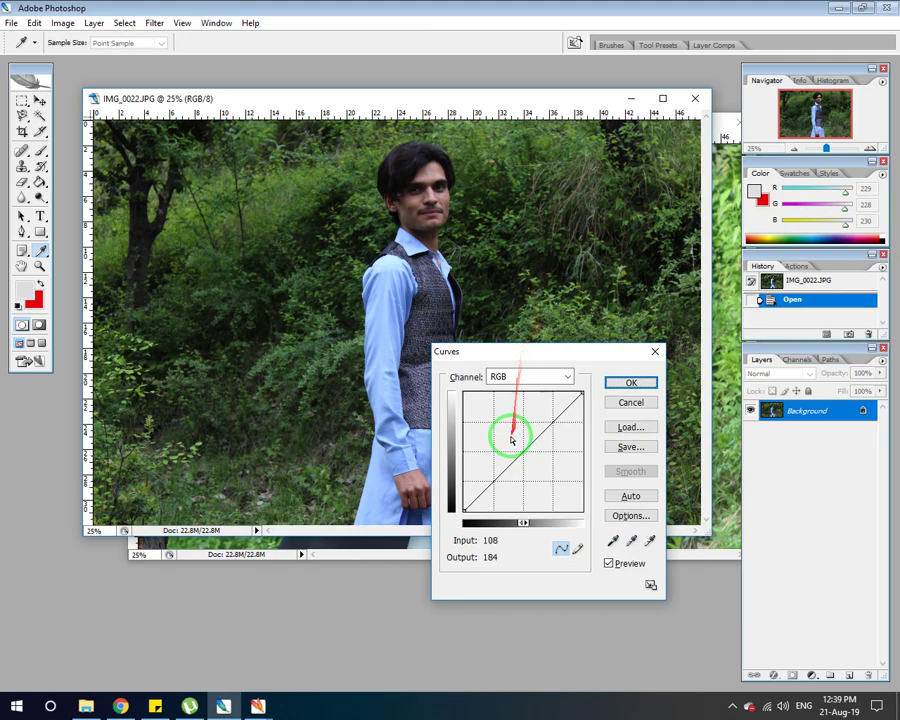
pyautogui.moveTo(518, 453); pyautogui.dragTo(506, 443)
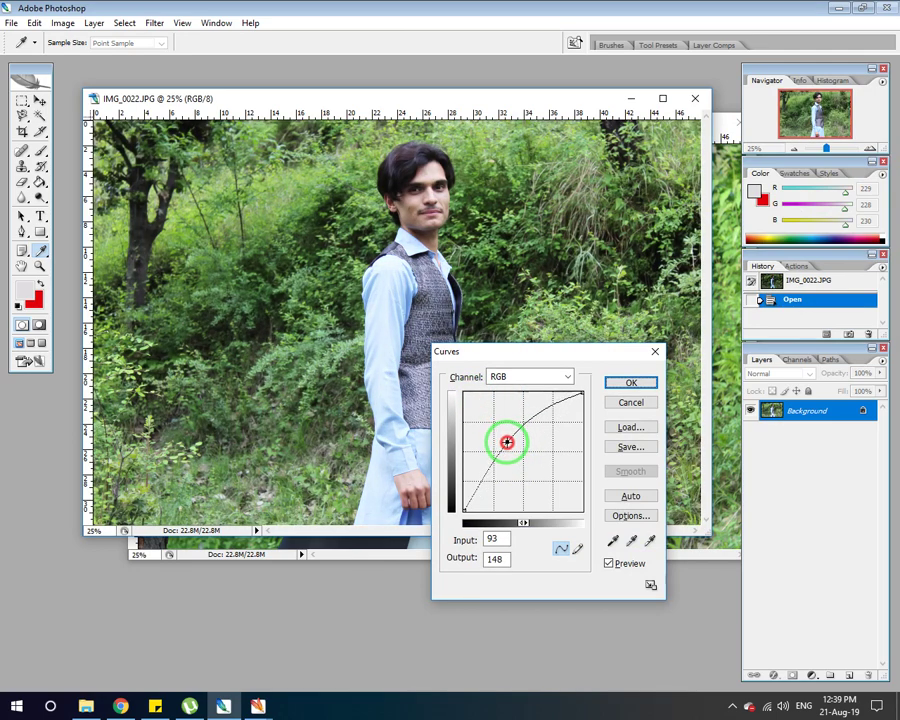
pyautogui.click(628, 380)
pyautogui.moveTo(623, 376)
pyautogui.mouseDown()
pyautogui.moveTo(534, 308)
pyautogui.moveTo(569, 310)
pyautogui.moveTo(559, 282)
pyautogui.moveTo(595, 283)
pyautogui.moveTo(500, 405)
pyautogui.mouseUp()
pyautogui.moveTo(440, 175); pyautogui.dragTo(402, 257)
pyautogui.moveTo(392, 165)
pyautogui.mouseDown()
pyautogui.moveTo(412, 466)
pyautogui.moveTo(120, 200)
pyautogui.mouseUp()
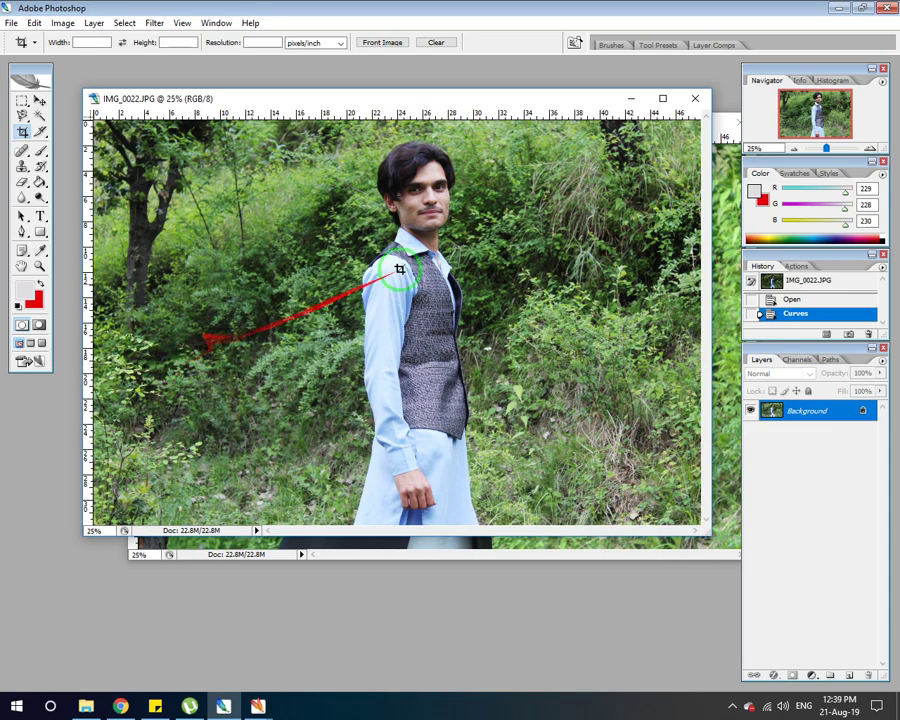
# Maximize the IMG_0022 window and zoom in to about 167% on the man's hair and forehead.
pyautogui.click(662, 98)
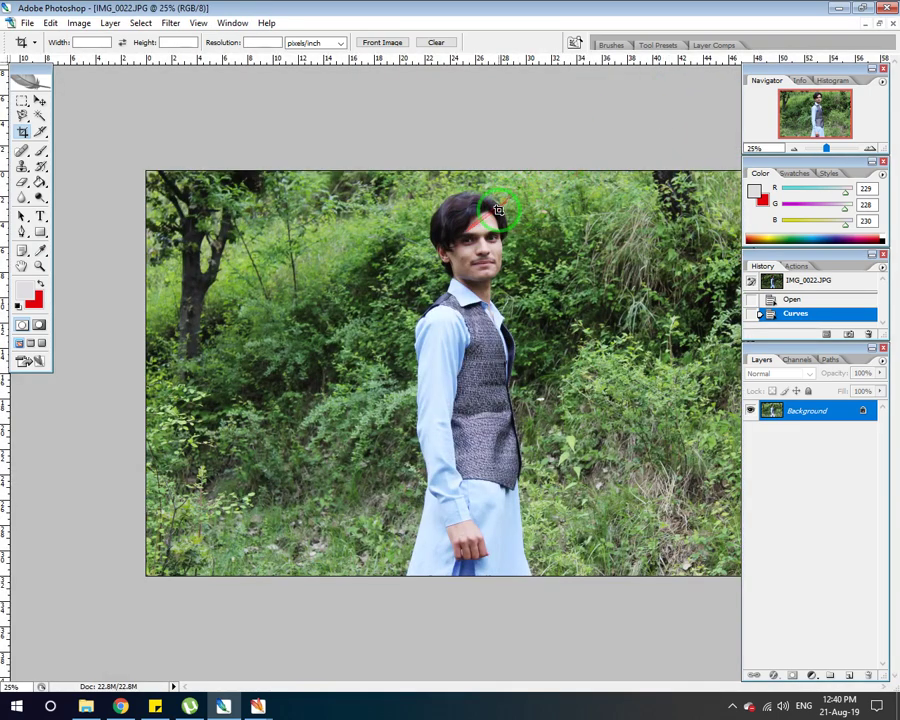
pyautogui.scroll(6, 498, 210)
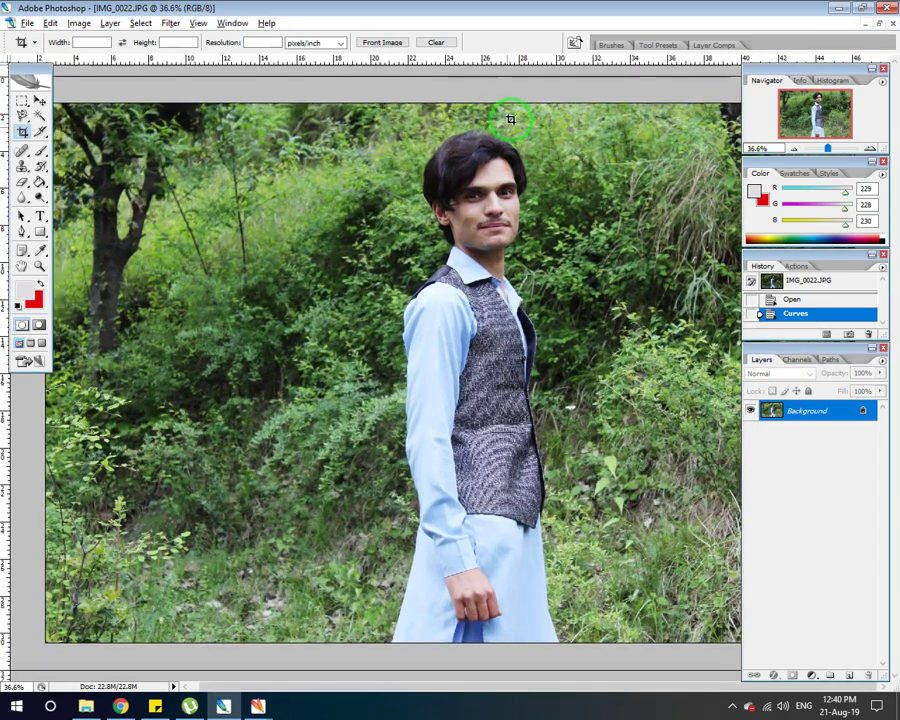
pyautogui.scroll(3, 520, 135)
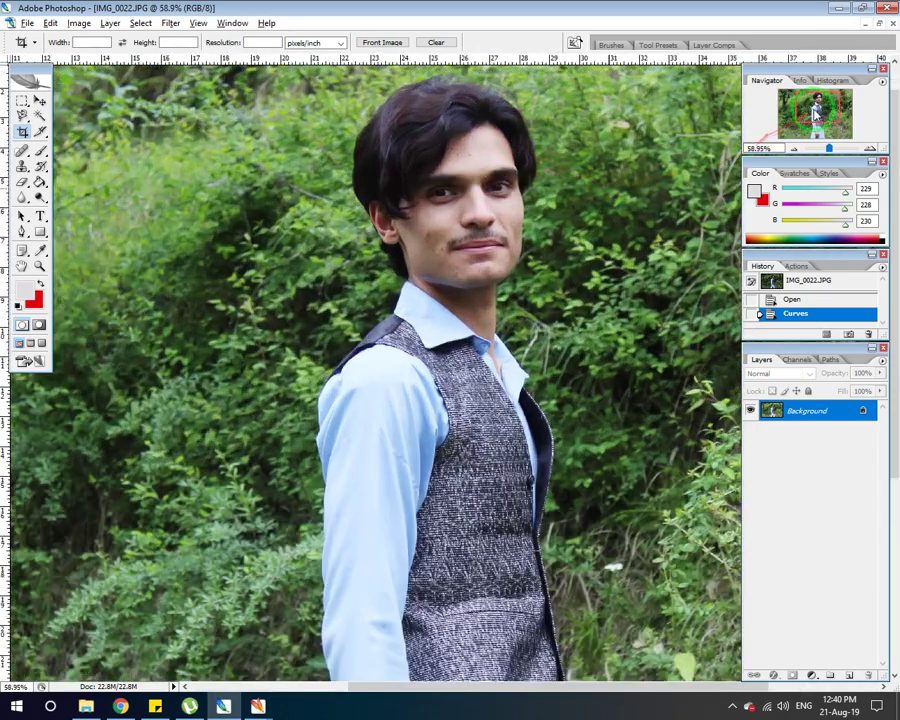
pyautogui.scroll(5, 812, 96)
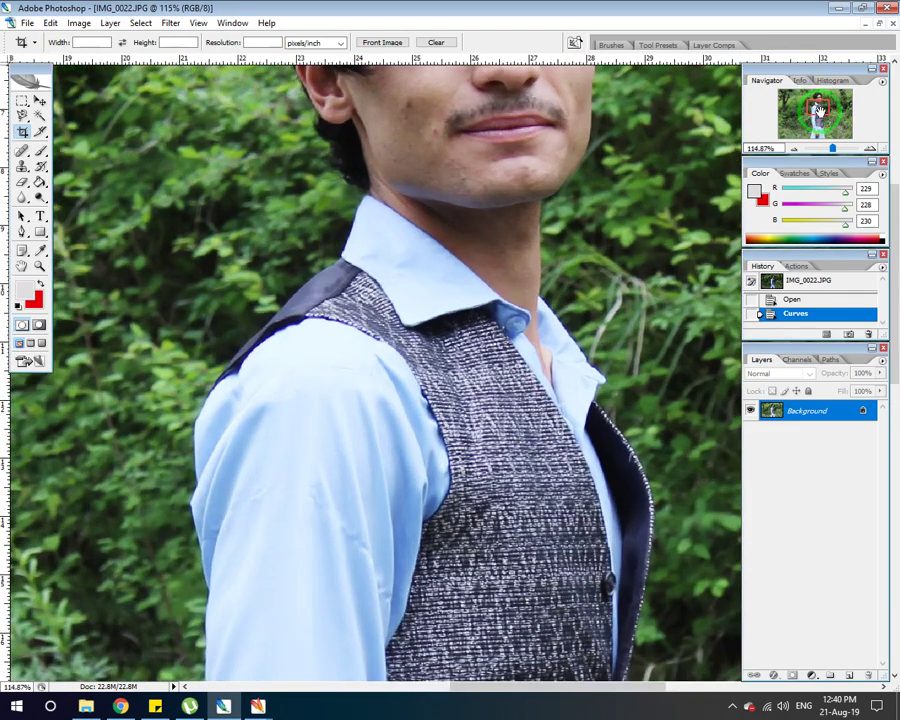
pyautogui.moveTo(818, 110); pyautogui.dragTo(812, 88)
pyautogui.scroll(3, 820, 90)
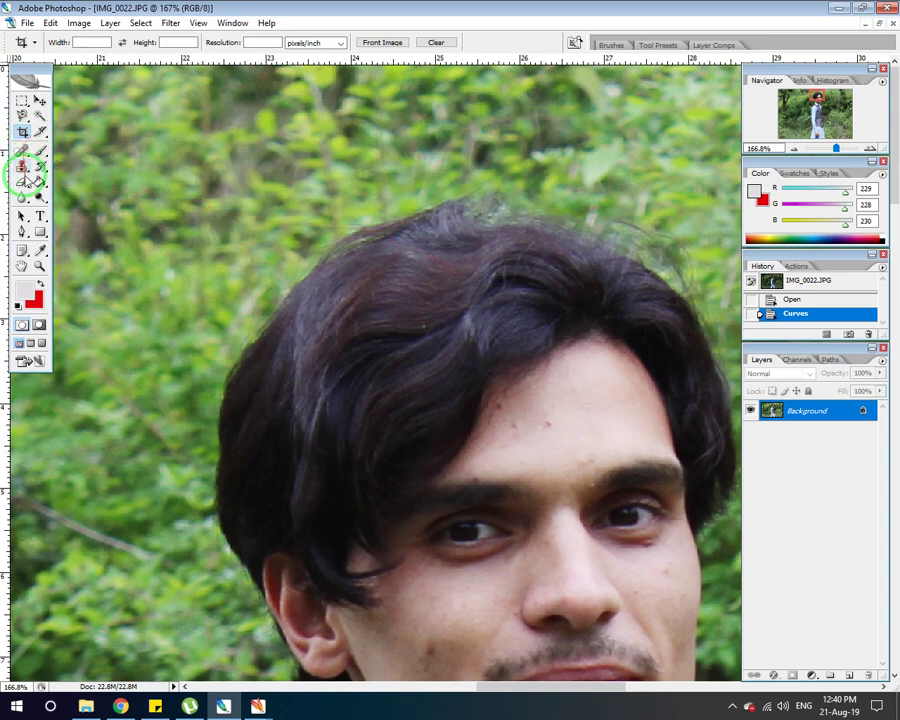
pyautogui.click(22, 116)
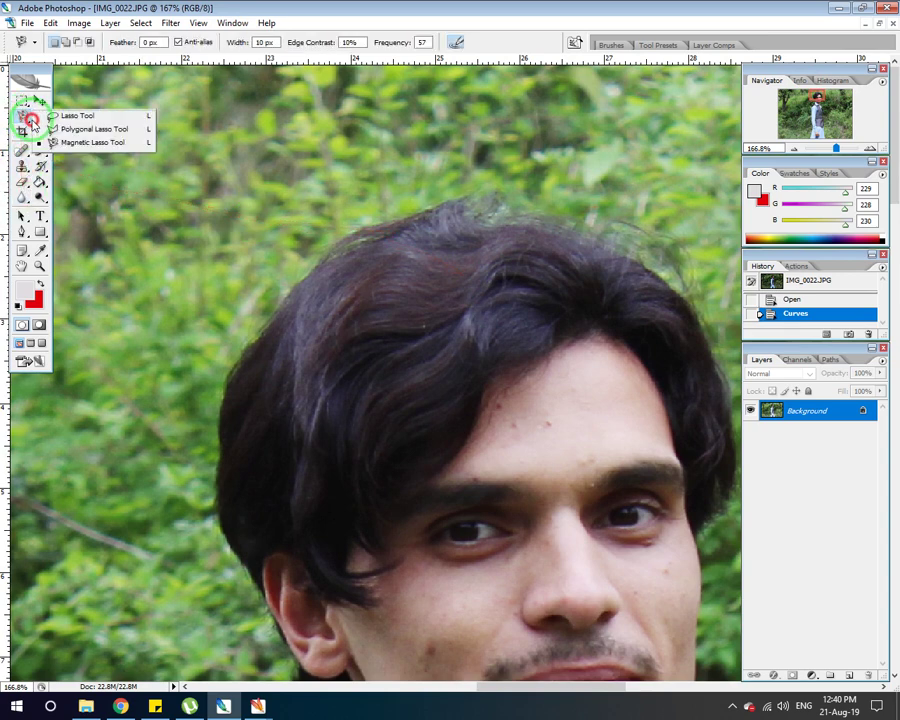
pyautogui.click(22, 116)
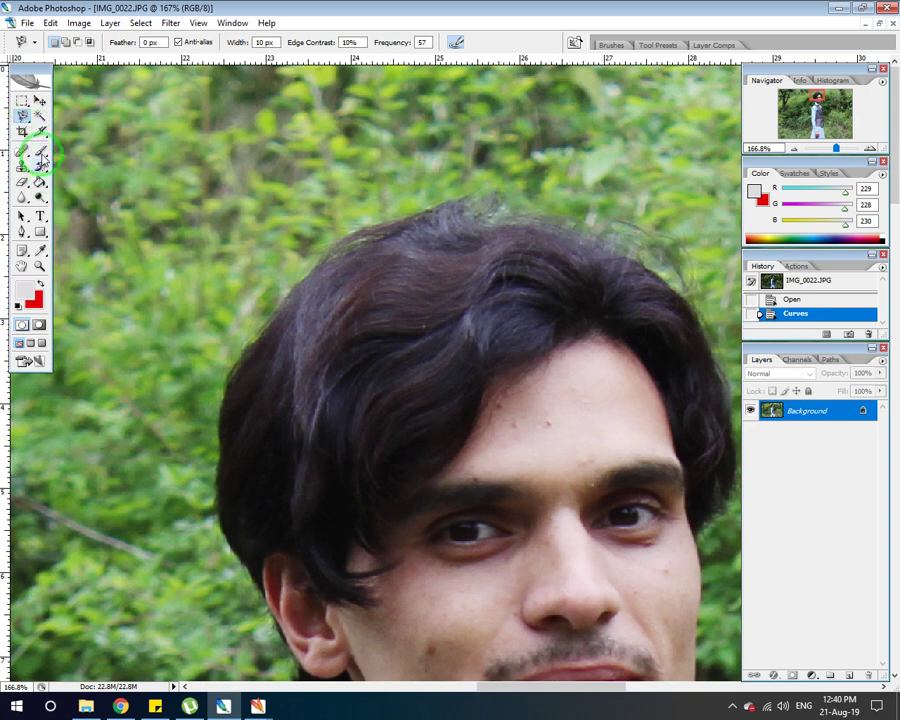
pyautogui.click(40, 151)
pyautogui.click(41, 168)
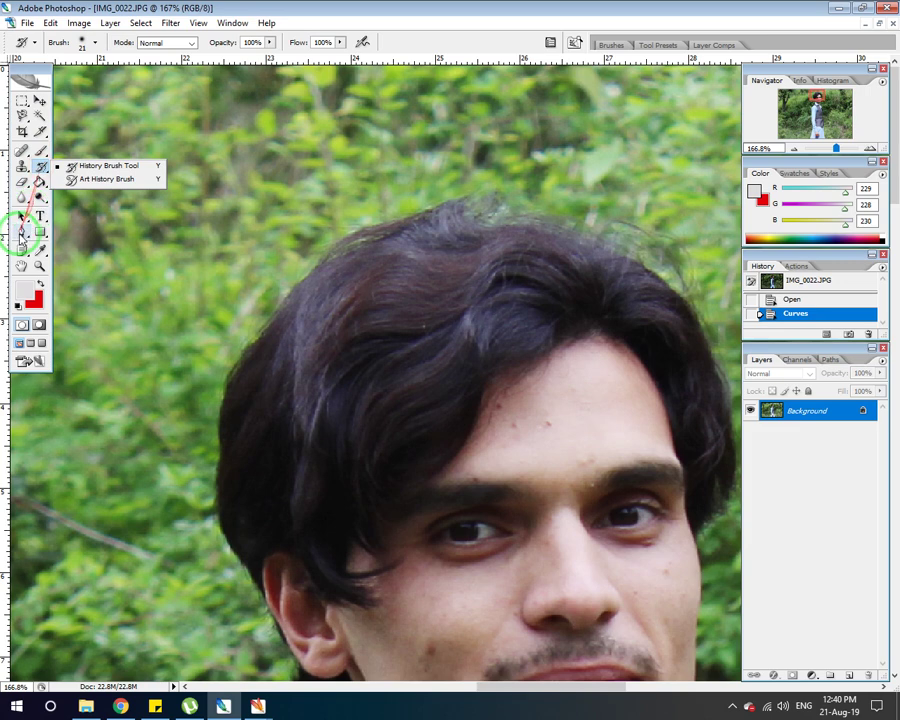
# Draw a six-point filled shape with the Pen tool in shape layer mode, on the foliage beside the man's hair.
pyautogui.click(22, 231)
pyautogui.click(68, 43)
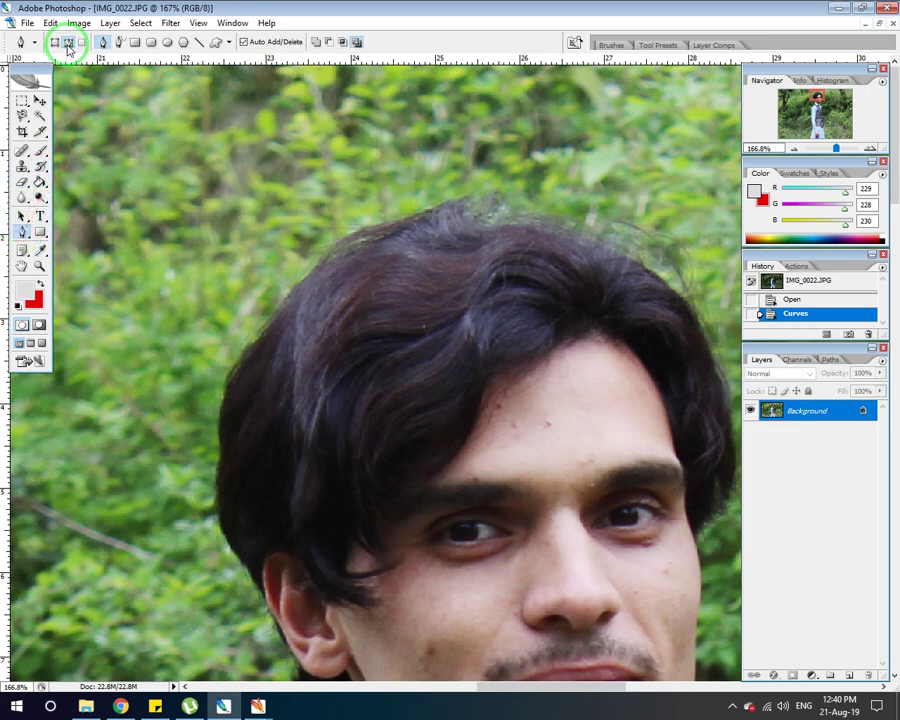
pyautogui.click(55, 42)
pyautogui.click(303, 183)
pyautogui.click(231, 222)
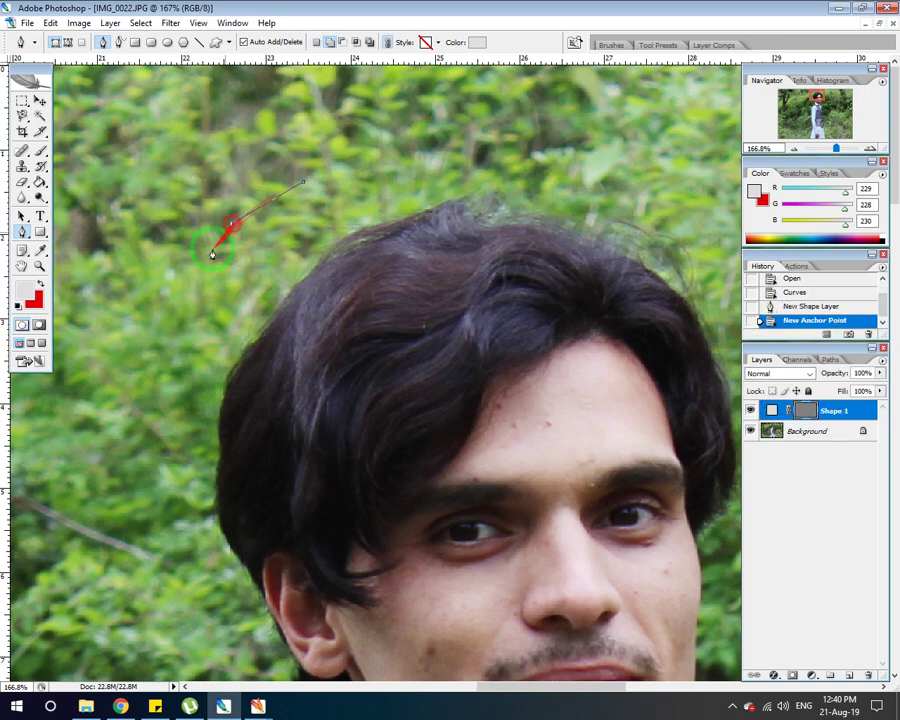
pyautogui.click(205, 300)
pyautogui.click(258, 312)
pyautogui.click(311, 268)
pyautogui.click(334, 223)
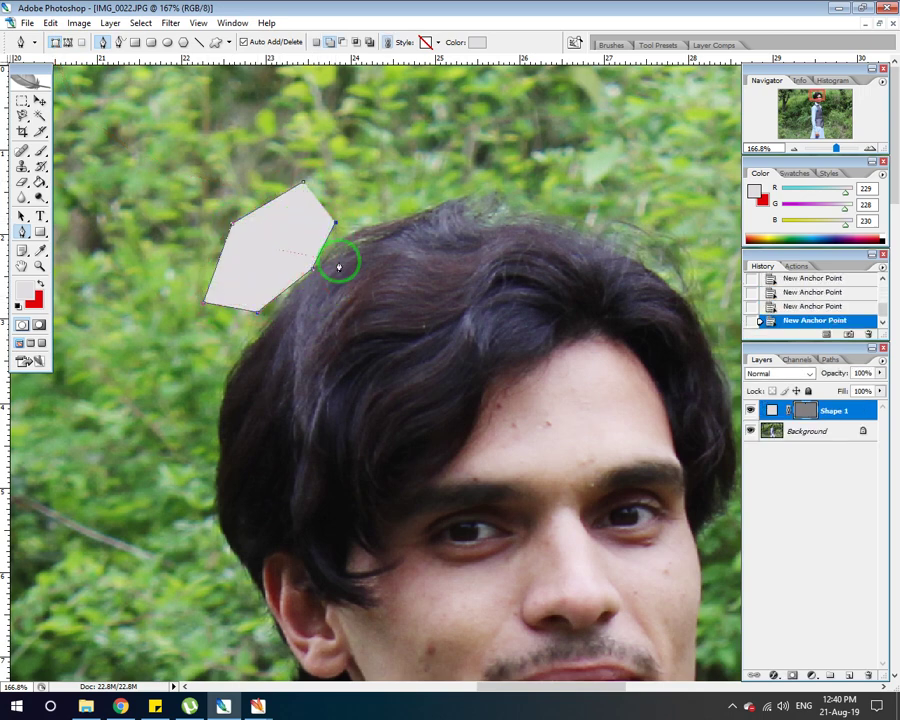
# Delete the Shape 1 vector mask and its layer, leaving only the Background.
pyautogui.click(868, 675)
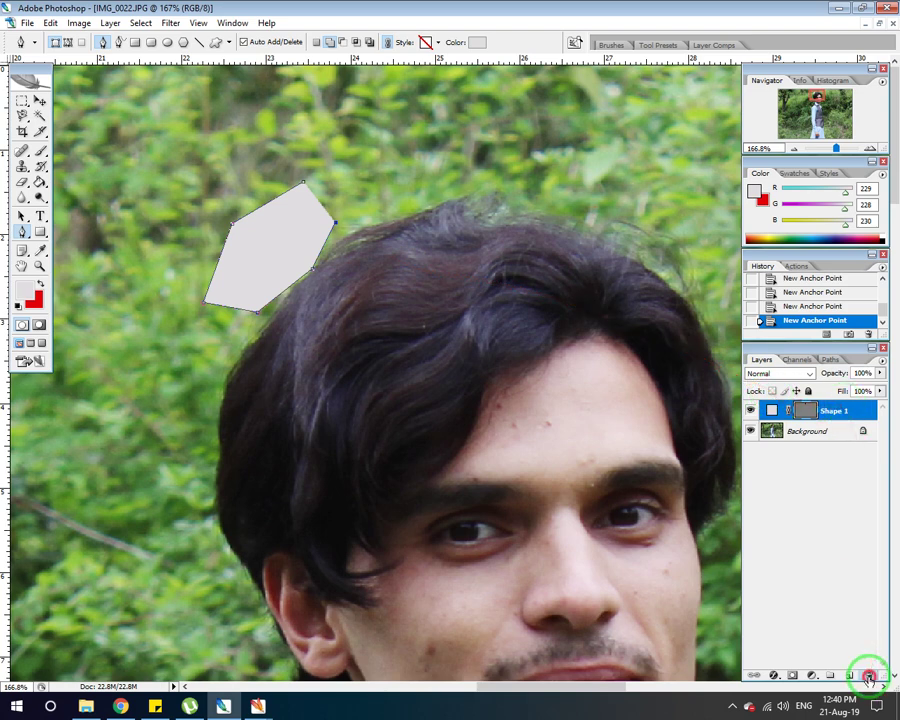
pyautogui.click(425, 267)
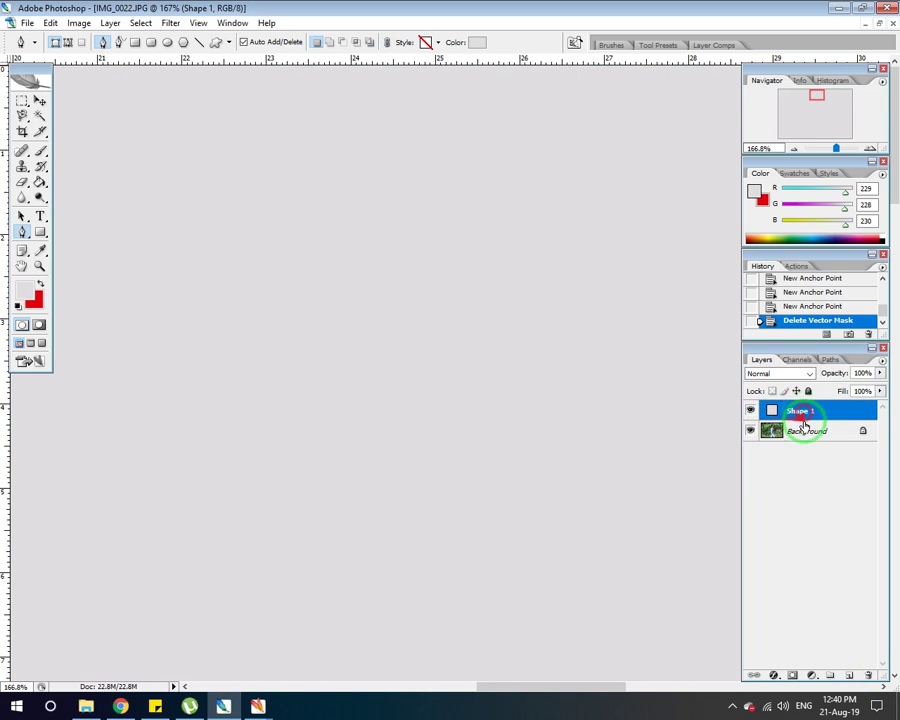
pyautogui.click(868, 675)
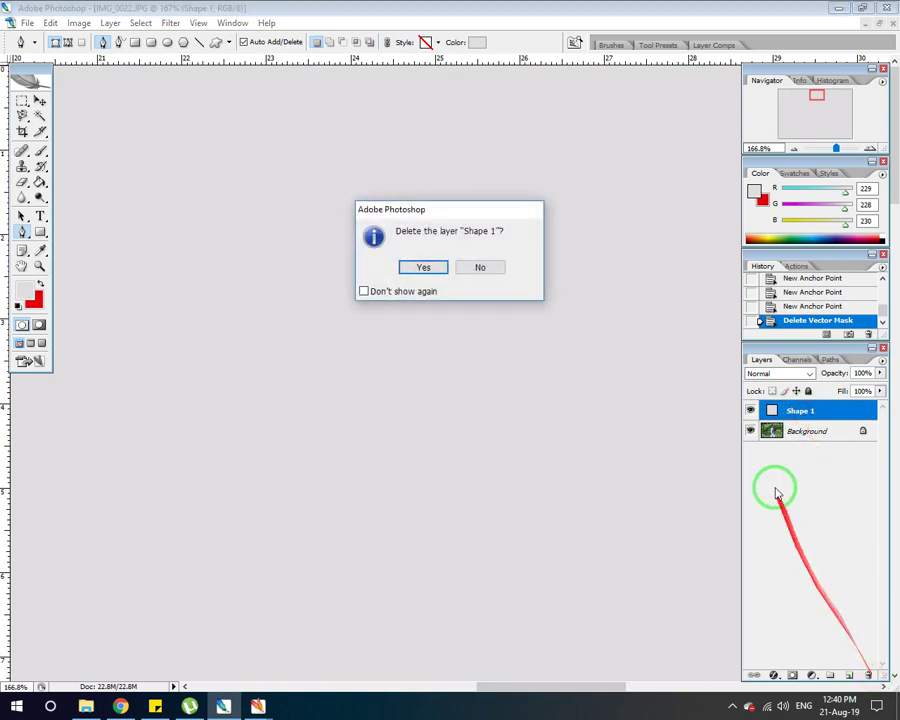
pyautogui.click(423, 267)
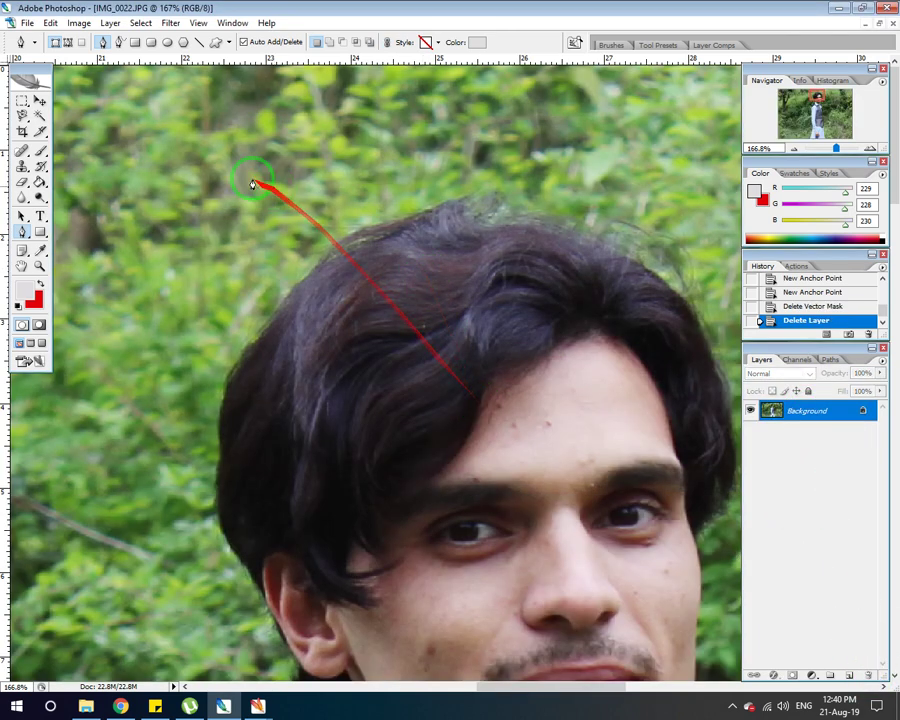
# Trace a Pen path in Paths mode along the hair's edge, from the crown down the side of the head above the ear.
pyautogui.click(68, 43)
pyautogui.click(459, 199)
pyautogui.click(419, 213)
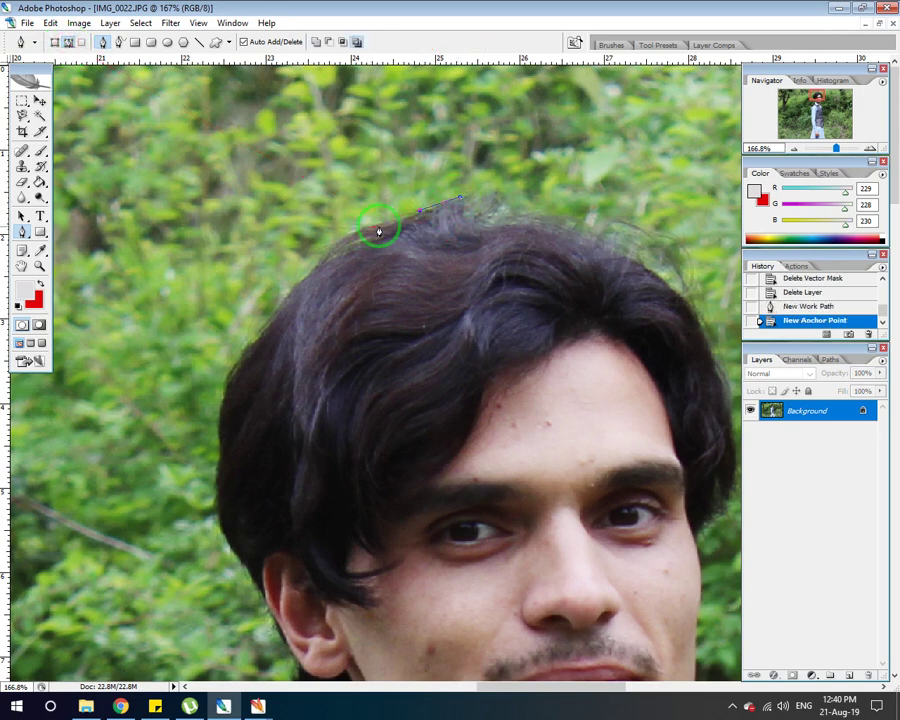
pyautogui.click(390, 220)
pyautogui.click(363, 228)
pyautogui.click(330, 247)
pyautogui.click(311, 268)
pyautogui.click(278, 305)
pyautogui.click(262, 329)
pyautogui.click(239, 356)
pyautogui.click(228, 380)
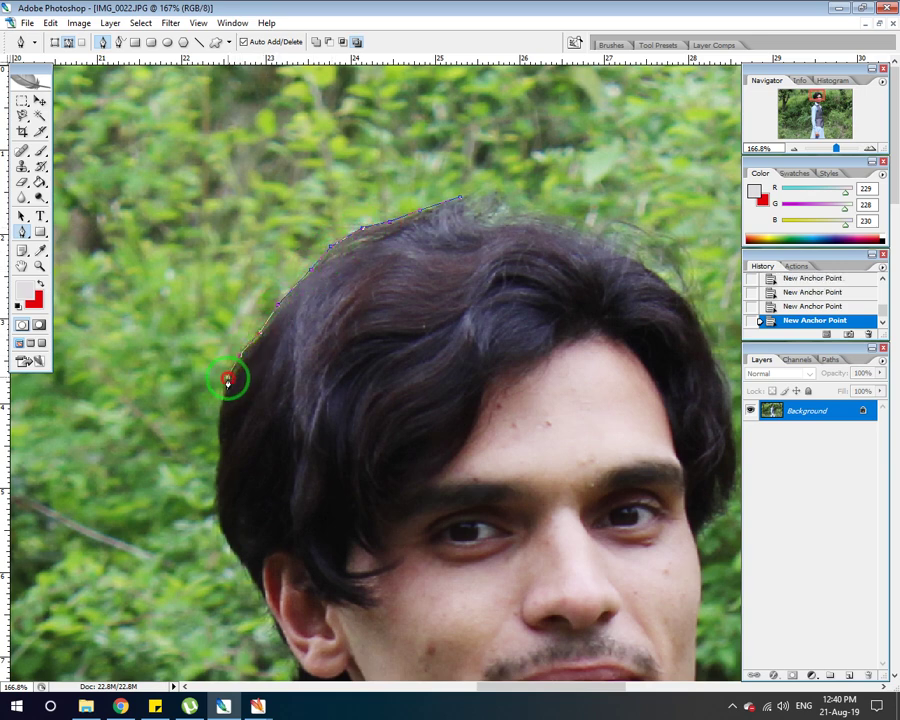
pyautogui.click(218, 416)
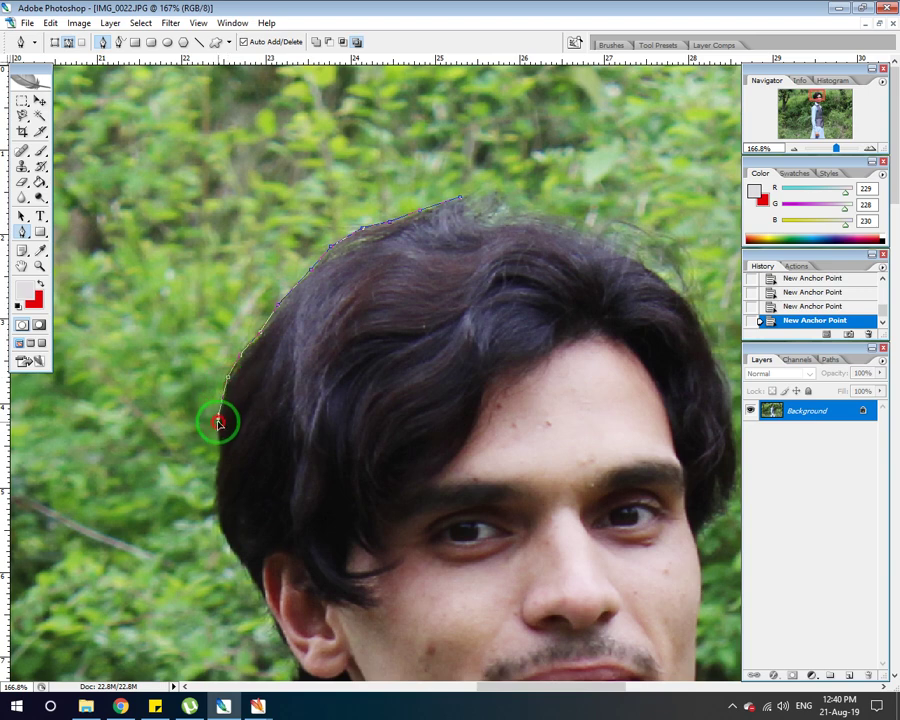
pyautogui.click(219, 461)
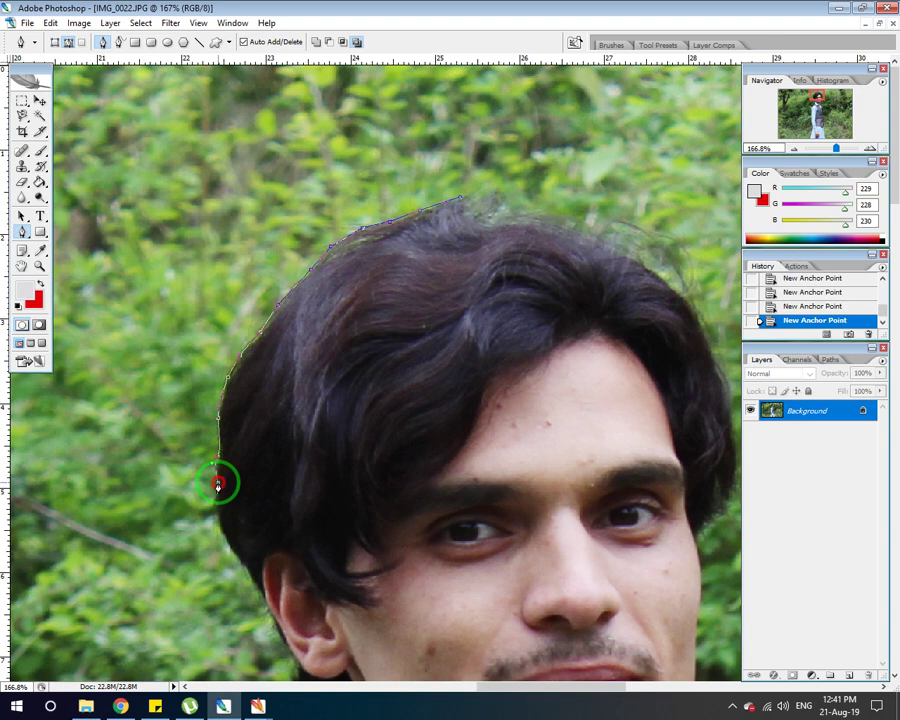
pyautogui.moveTo(217, 491); pyautogui.dragTo(216, 512)
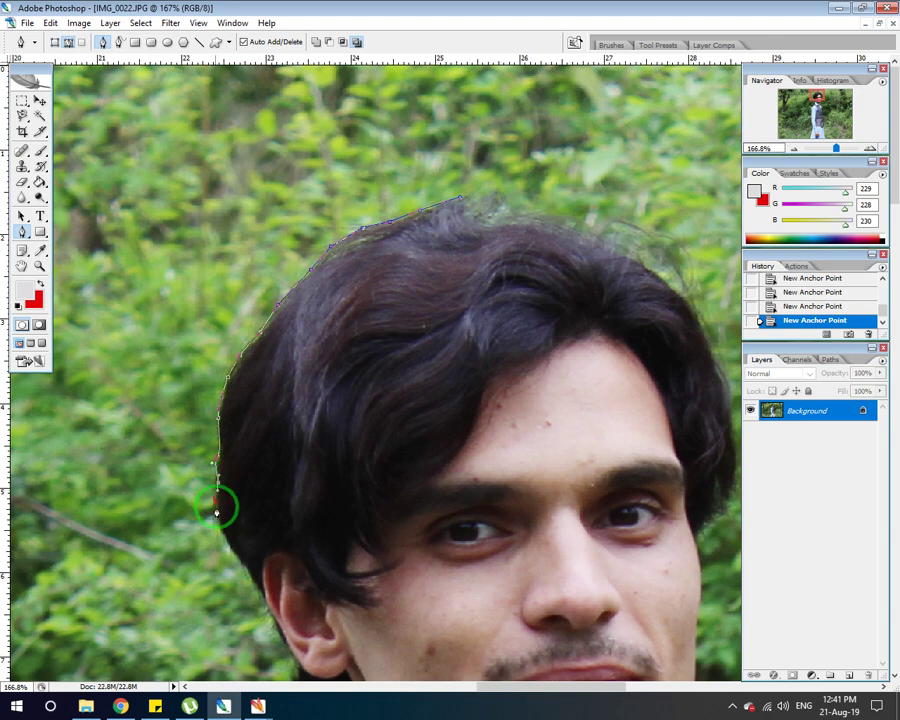
pyautogui.press('Delete')
pyautogui.press('Delete')
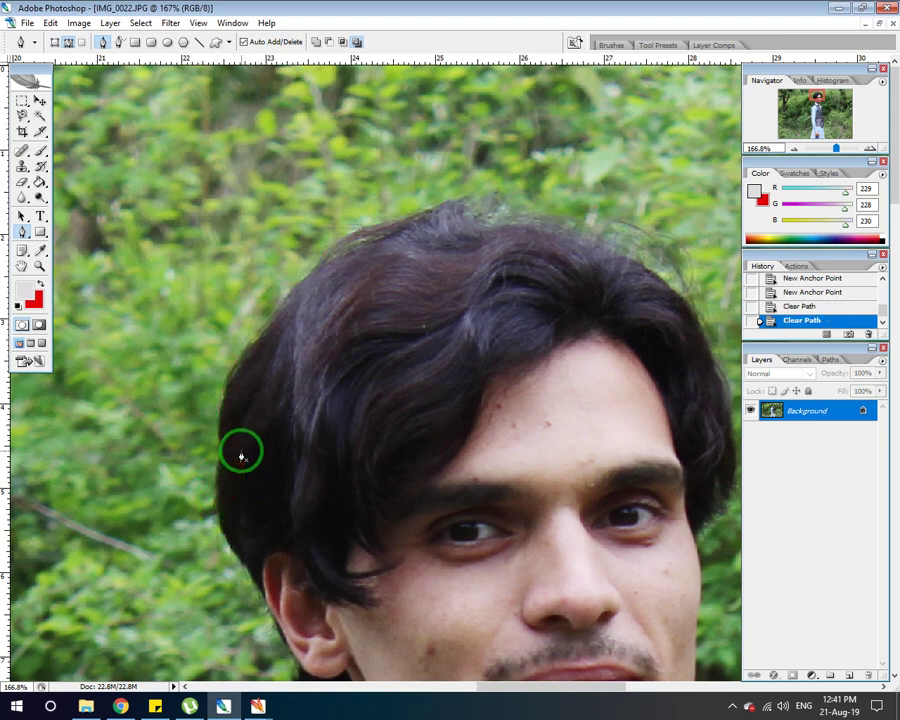
pyautogui.hotkey('ctrl', 'z')
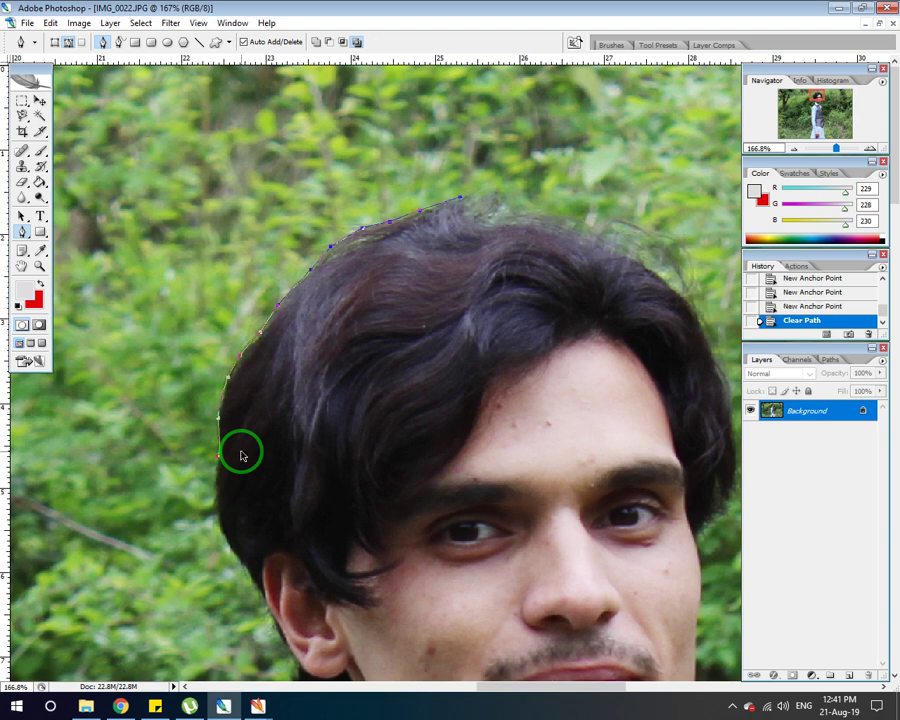
pyautogui.hotkey('ctrl', 'alt', 'z')
pyautogui.hotkey('ctrl', 'alt', 'z')
pyautogui.hotkey('ctrl', 'alt', 'z')
pyautogui.hotkey('ctrl', 'alt', 'z')
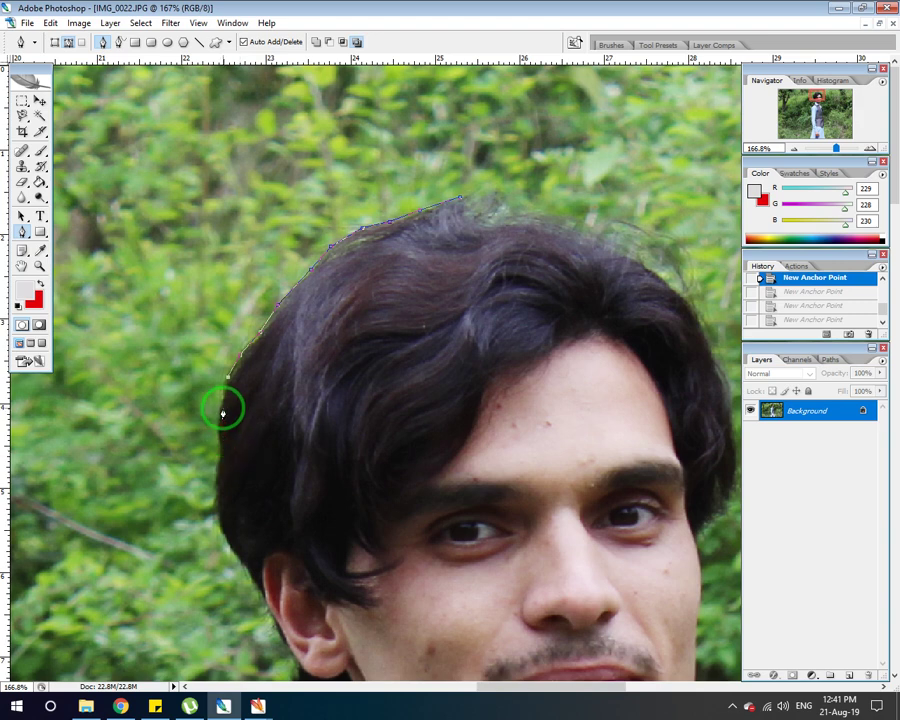
# Continue the path with anchor points down the outer edge of the hair to just above the ear.
pyautogui.click(219, 429)
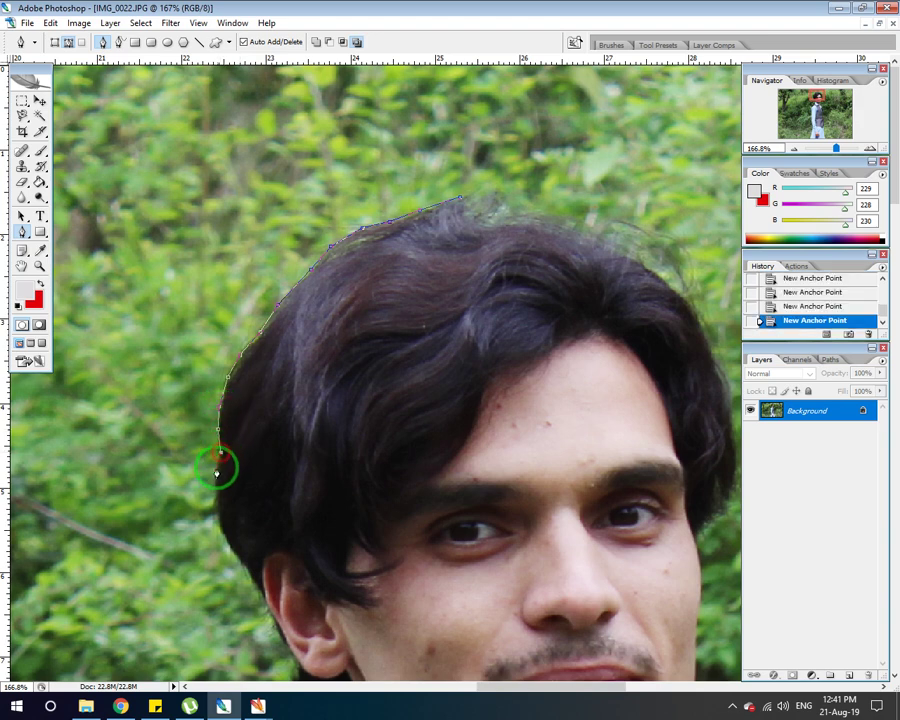
pyautogui.click(212, 478)
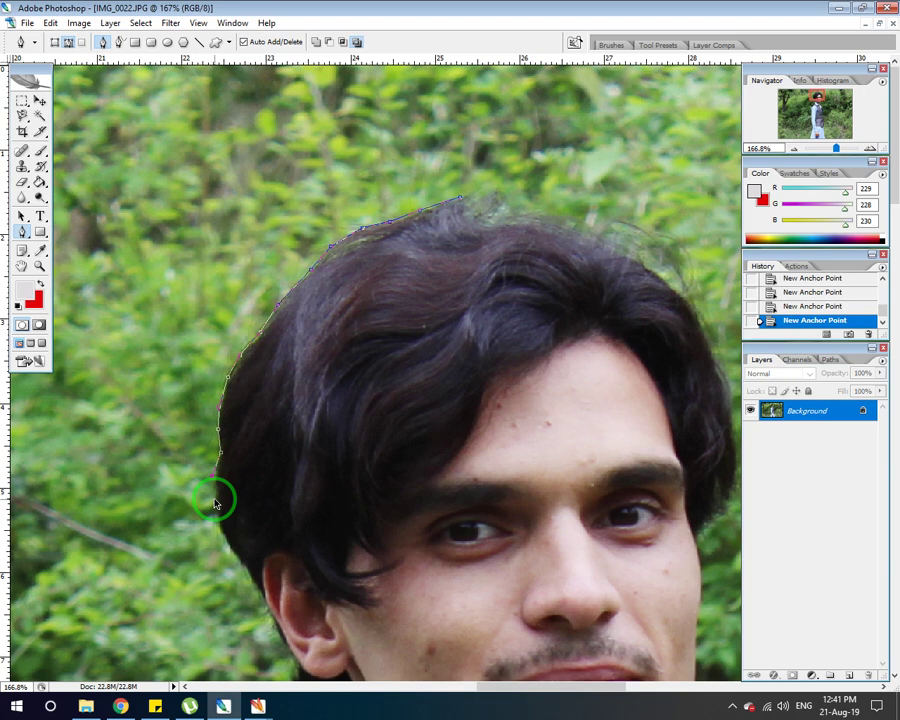
pyautogui.click(217, 487)
pyautogui.click(218, 520)
pyautogui.click(232, 548)
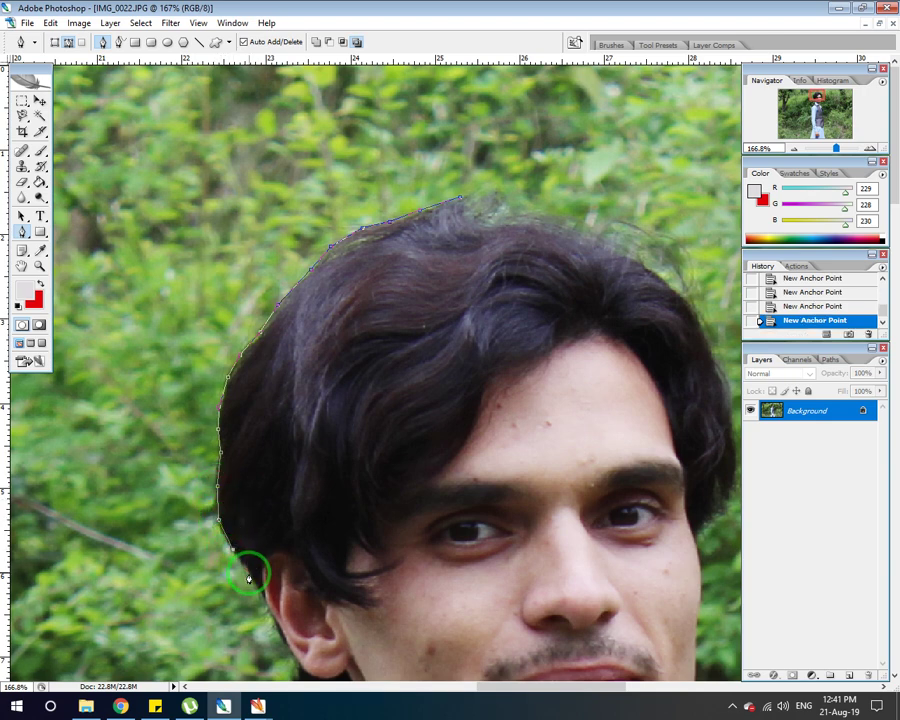
# Extend the path along the edge behind the ear down to the earlobe.
pyautogui.scroll(-3, 250, 570)
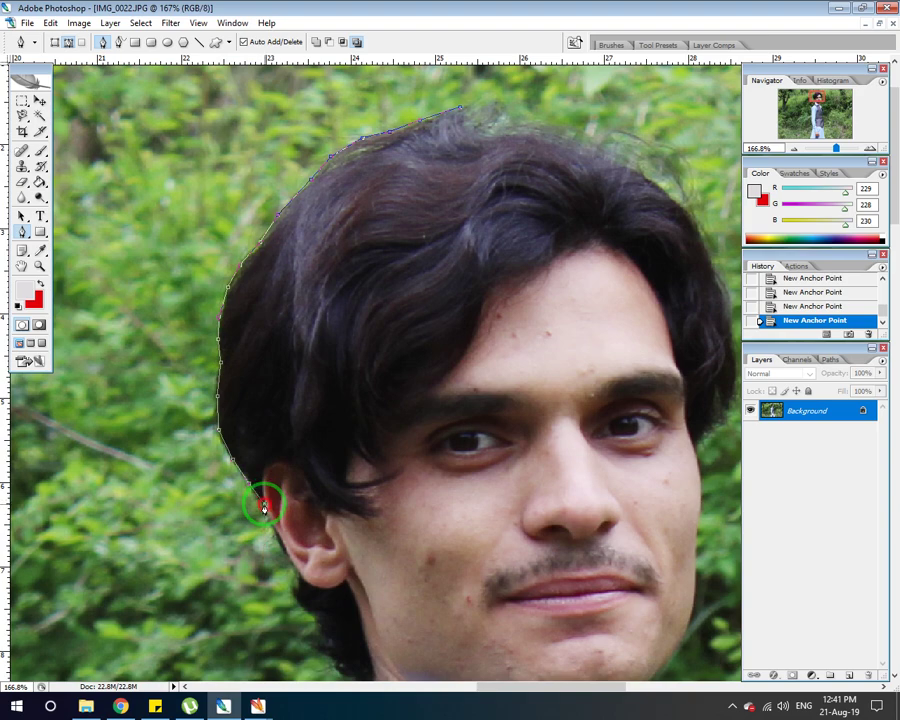
pyautogui.scroll(4, 264, 515)
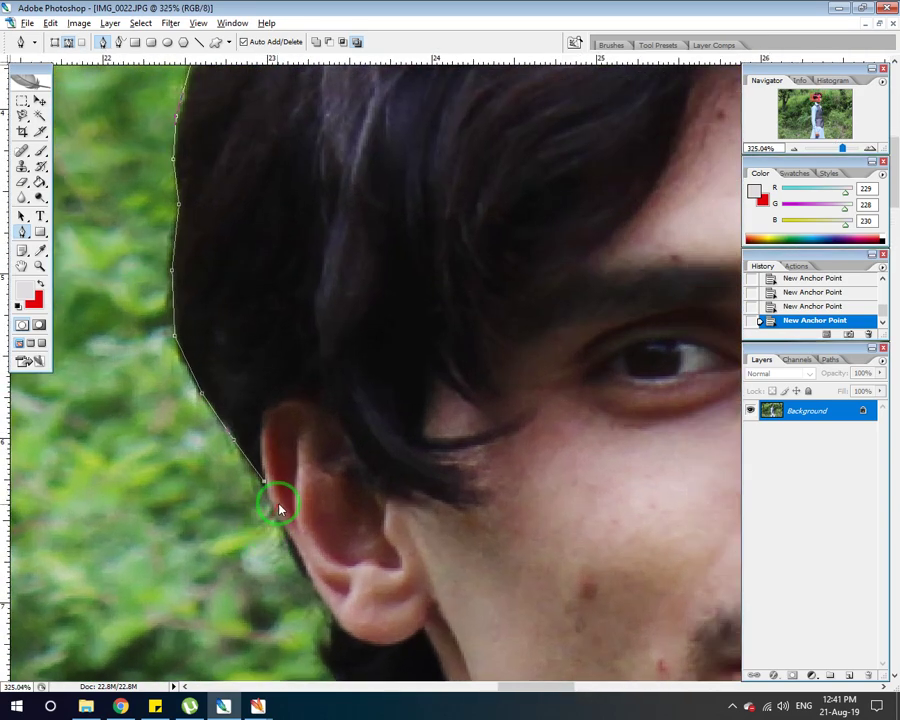
pyautogui.click(270, 511)
pyautogui.scroll(-4, 300, 570)
pyautogui.click(309, 459)
pyautogui.click(317, 478)
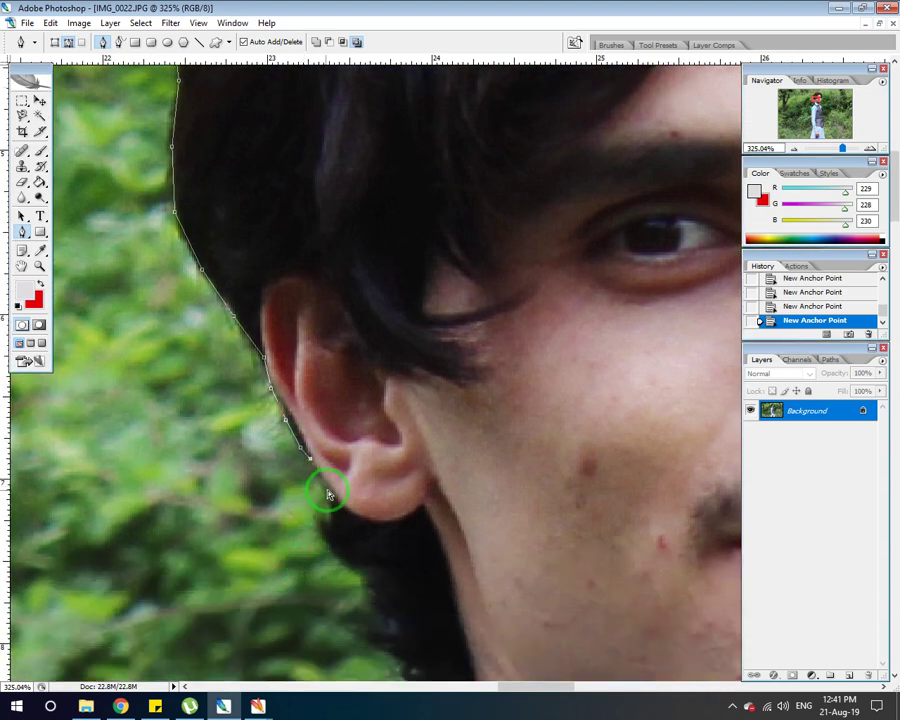
pyautogui.click(331, 505)
pyautogui.click(330, 521)
# Outline the hair tuft below the earlobe with closely spaced anchor points.
pyautogui.click(320, 518)
pyautogui.click(325, 527)
pyautogui.click(337, 556)
pyautogui.click(350, 568)
pyautogui.click(362, 571)
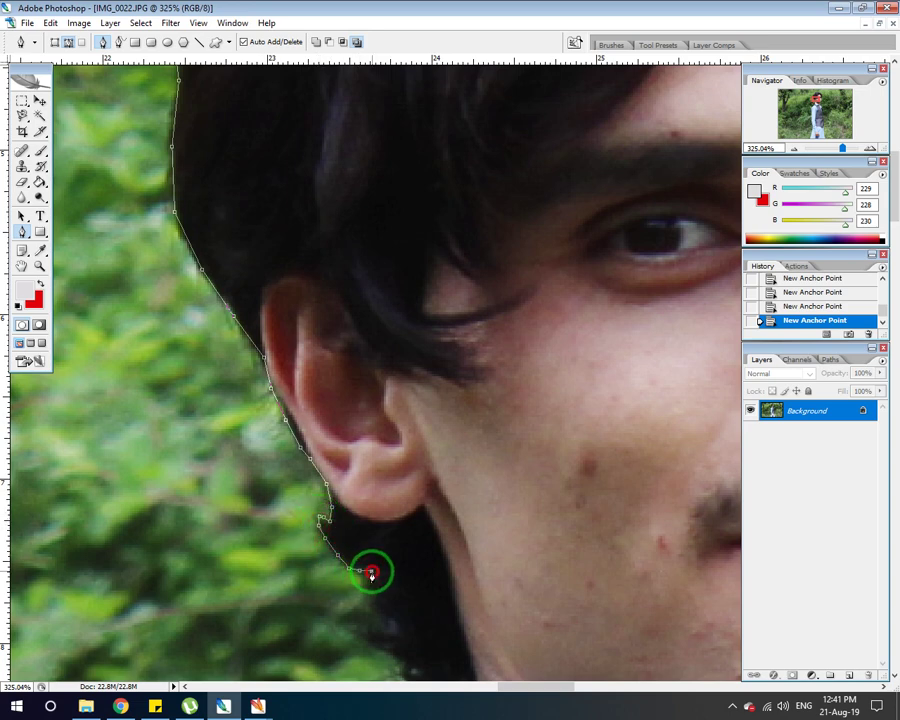
pyautogui.click(370, 592)
pyautogui.click(354, 608)
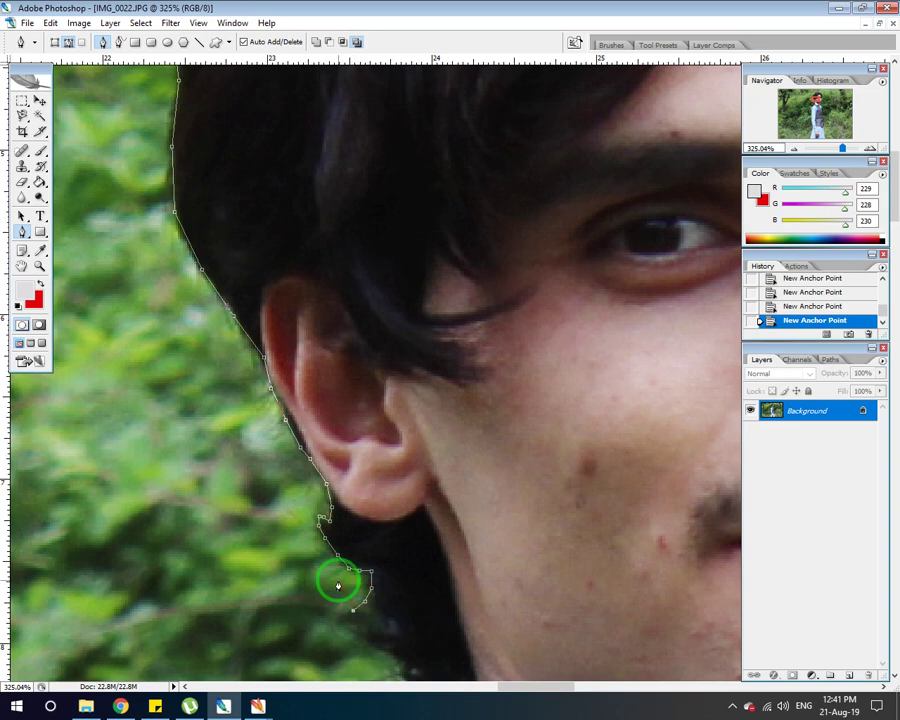
# Carry the path down the back of the neck to the top of the shirt collar.
pyautogui.scroll(-2, 339, 585)
pyautogui.scroll(-2, 338, 585)
pyautogui.moveTo(350, 487)
pyautogui.mouseDown()
pyautogui.moveTo(400, 544)
pyautogui.moveTo(405, 559)
pyautogui.moveTo(459, 584)
pyautogui.mouseUp()
pyautogui.scroll(-2, 459, 584)
pyautogui.scroll(1, 468, 597)
pyautogui.scroll(-4, 396, 556)
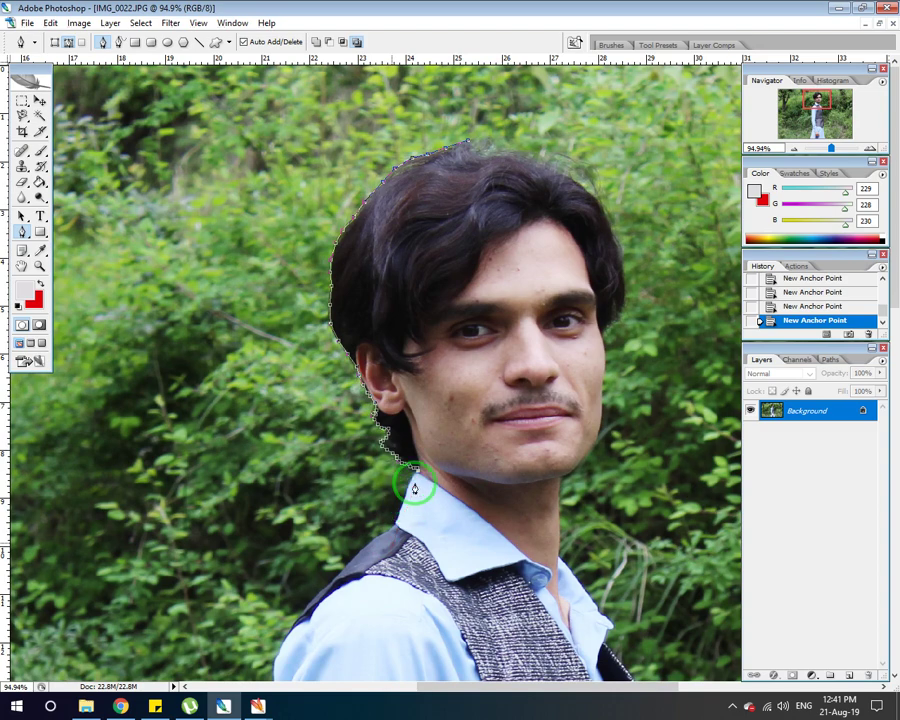
# Close the path around the man's whole outline and convert it into an inverted selection covering the background.
pyautogui.scroll(2, 412, 487)
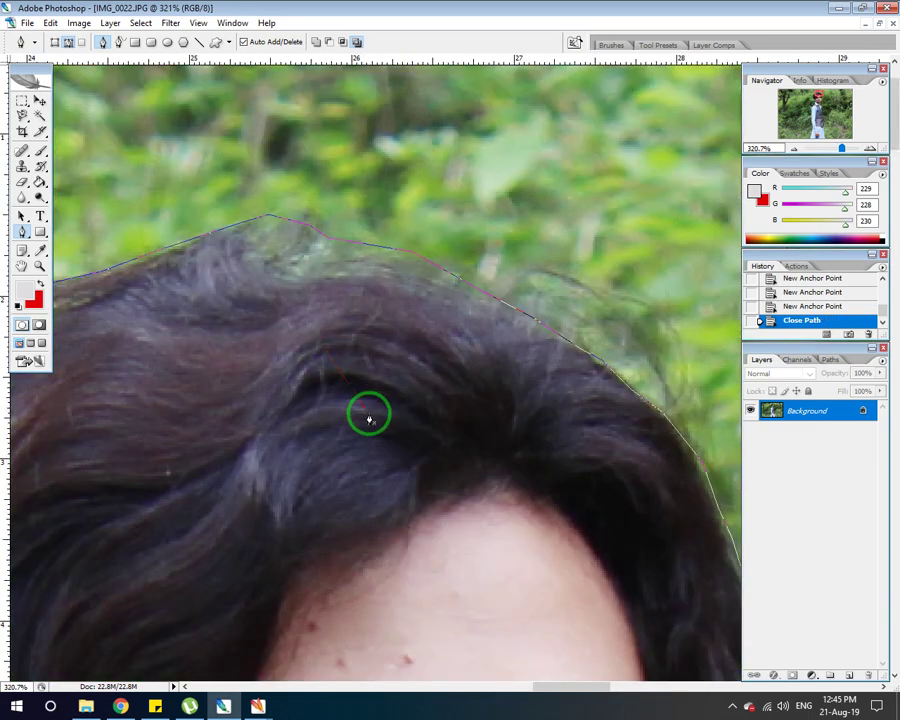
pyautogui.moveTo(434, 416)
pyautogui.mouseDown()
pyautogui.moveTo(672, 288)
pyautogui.moveTo(853, 165)
pyautogui.moveTo(816, 147)
pyautogui.moveTo(826, 148)
pyautogui.mouseUp()
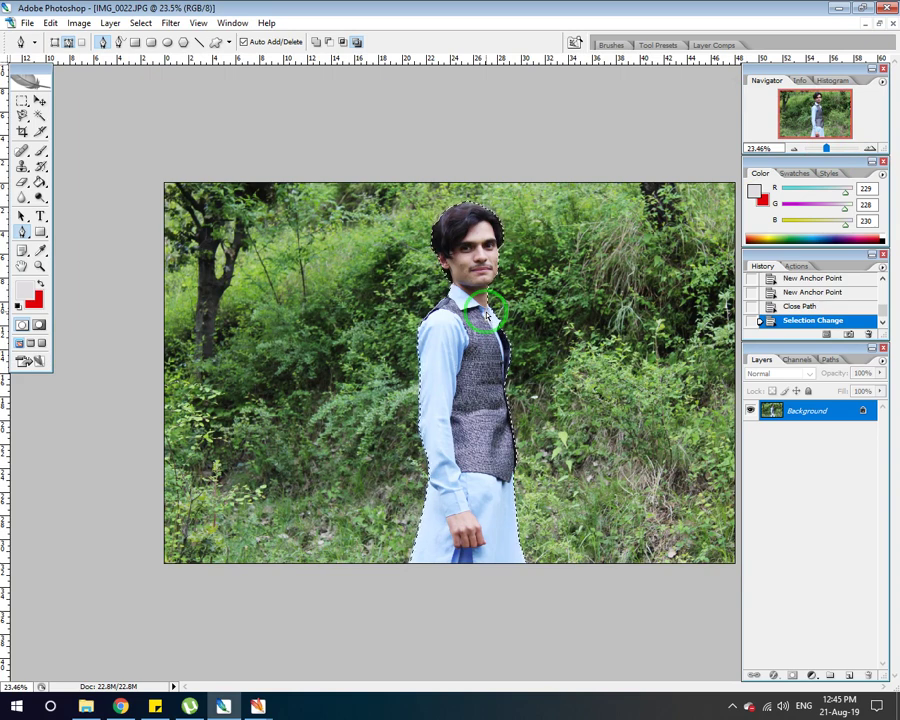
pyautogui.hotkey('ctrl', 'shift', 'i')
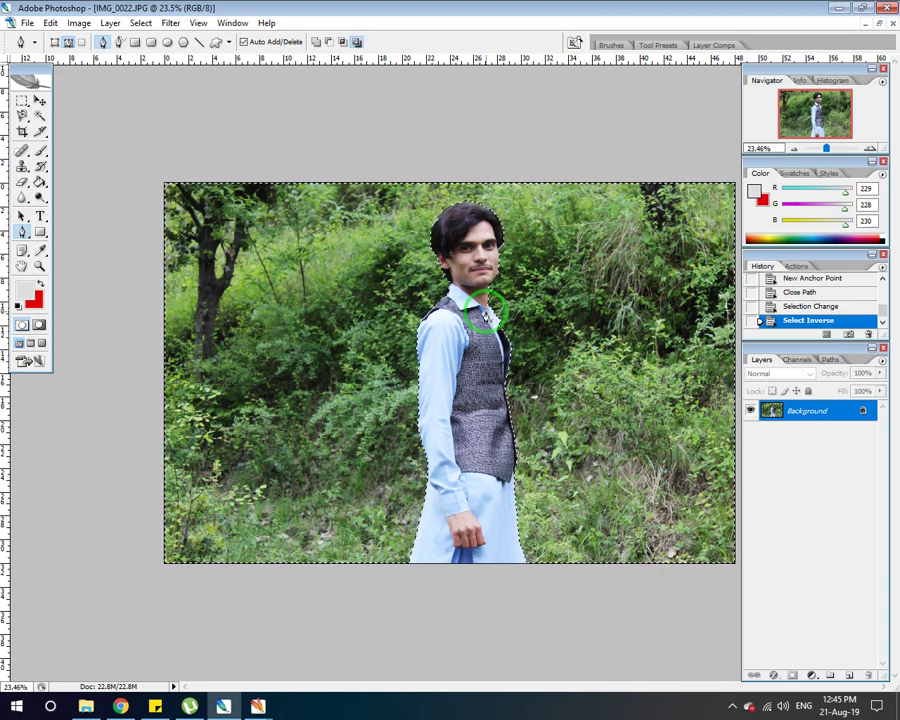
# Apply a Gaussian Blur with a radius of 18.7 pixels to the selected background.
pyautogui.click(168, 24)
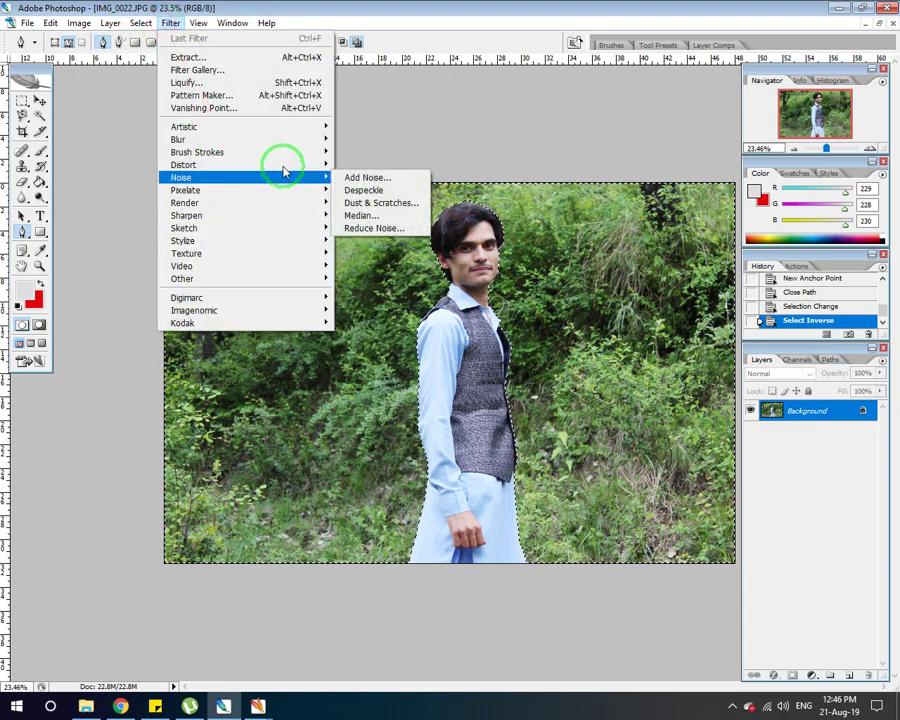
pyautogui.moveTo(287, 139)
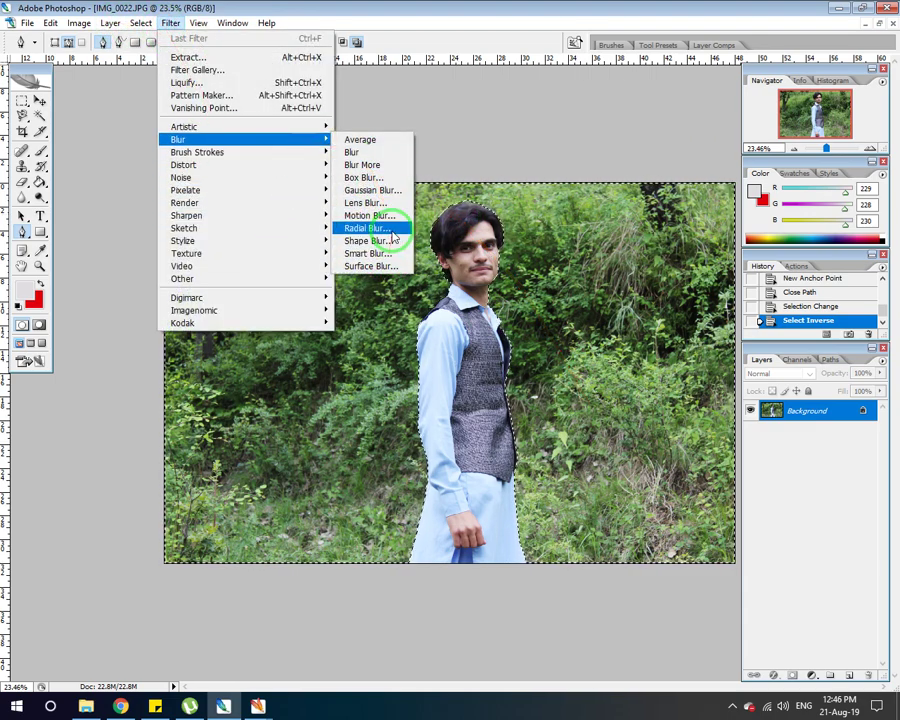
pyautogui.click(390, 190)
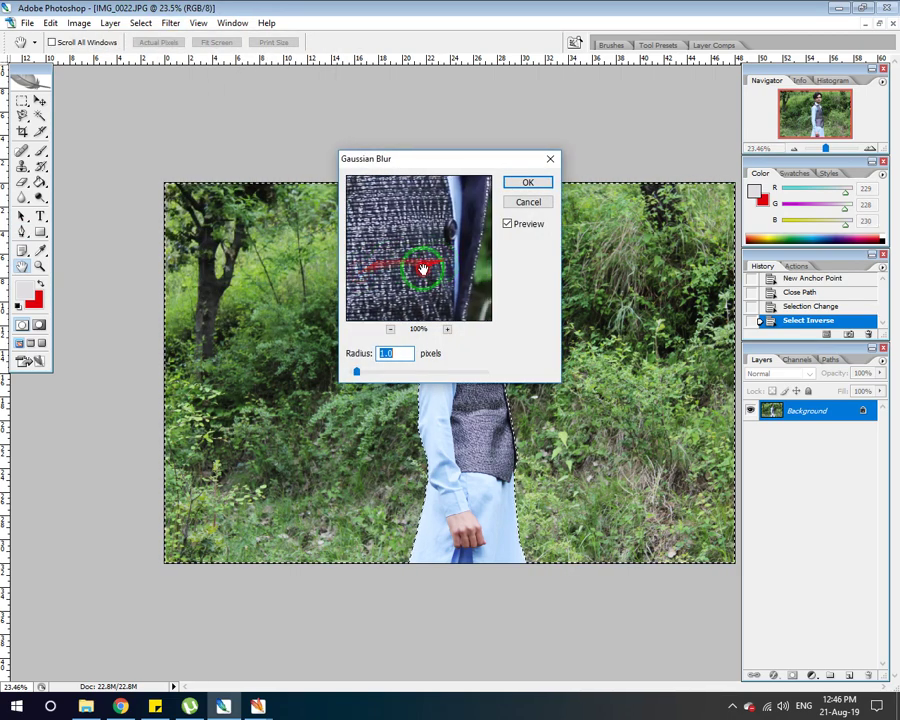
pyautogui.moveTo(365, 268); pyautogui.dragTo(376, 246)
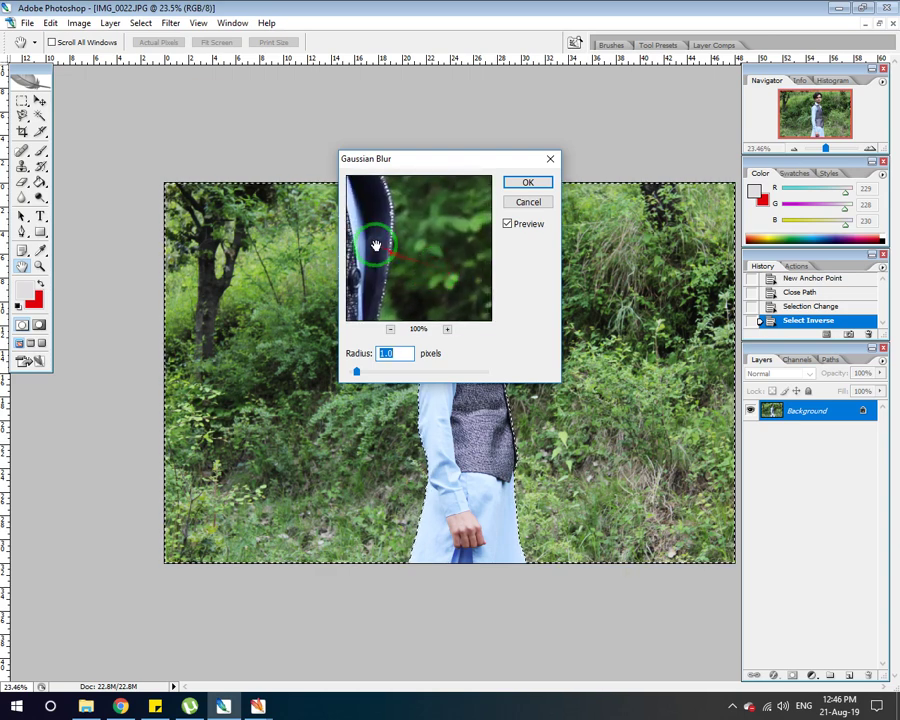
pyautogui.moveTo(356, 371); pyautogui.dragTo(378, 368)
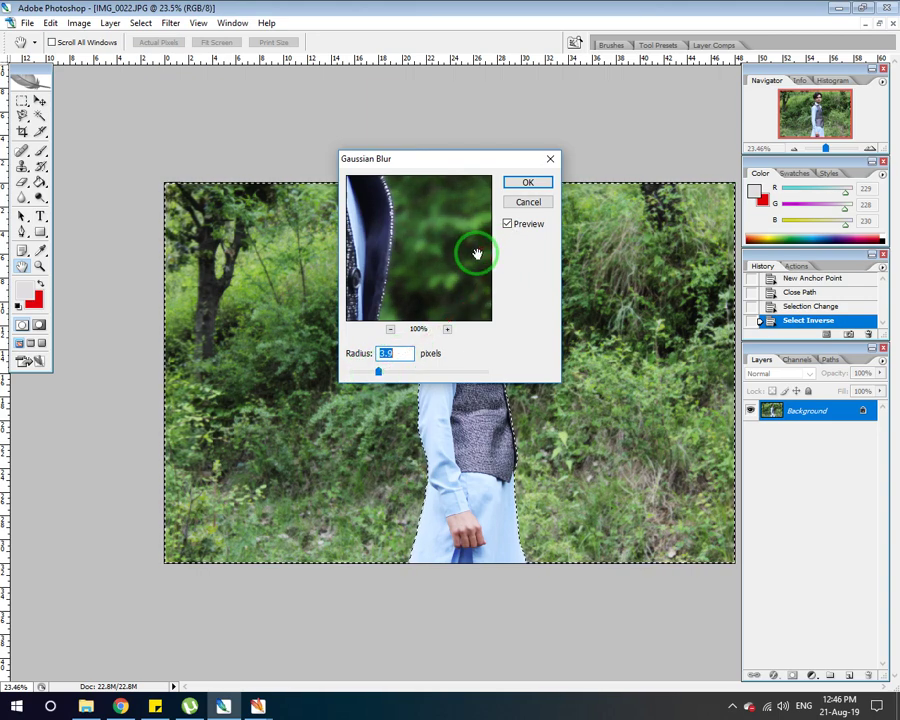
pyautogui.click(508, 224)
pyautogui.click(508, 224)
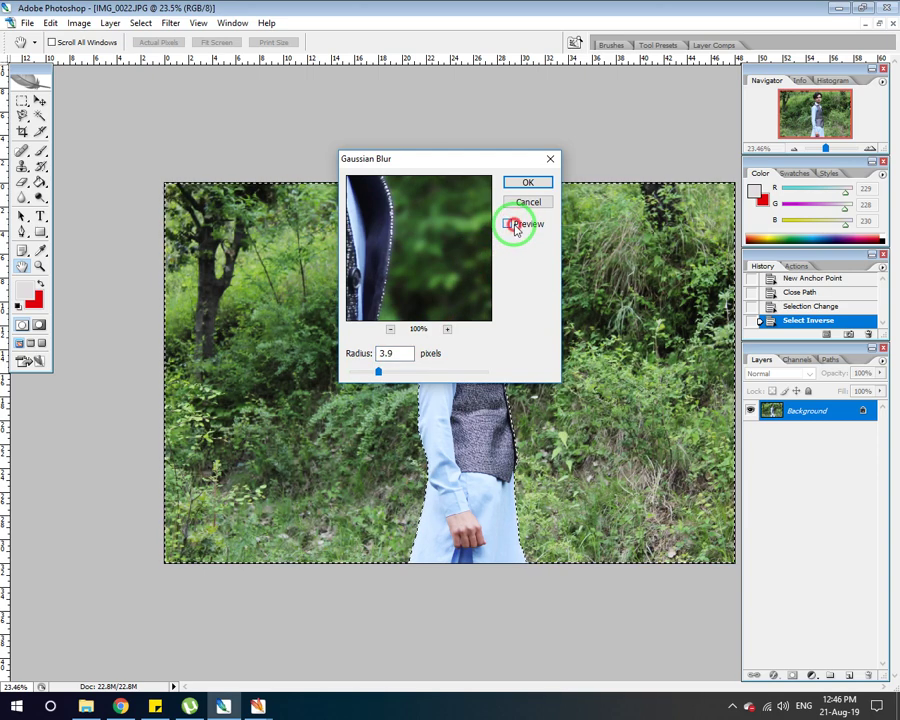
pyautogui.moveTo(378, 371); pyautogui.dragTo(412, 370)
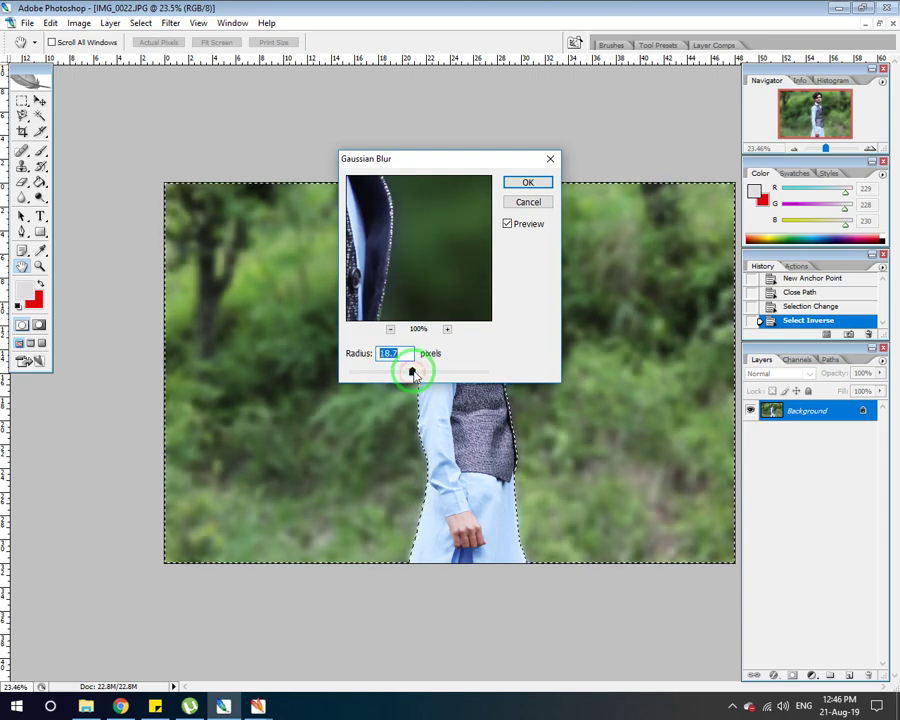
pyautogui.click(527, 183)
pyautogui.click(863, 9)
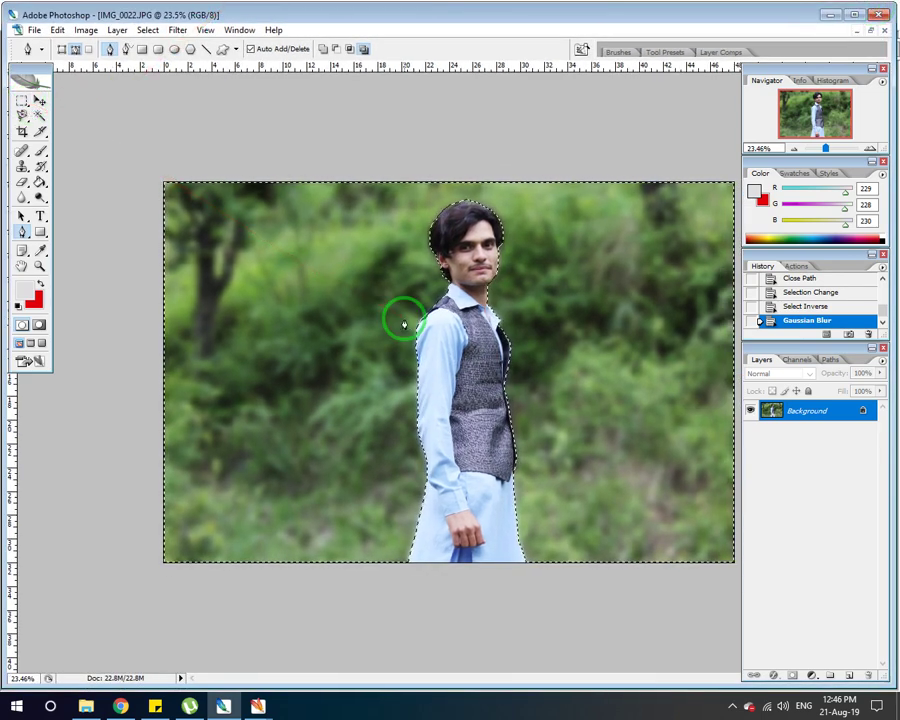
# Invert the selection back to the man and apply the DIGITAL GEM Airbrush Professional filter with blending 100, fine 100, medium 75 and coarse 35.
pyautogui.hotkey('ctrl', 'shift', 'i')
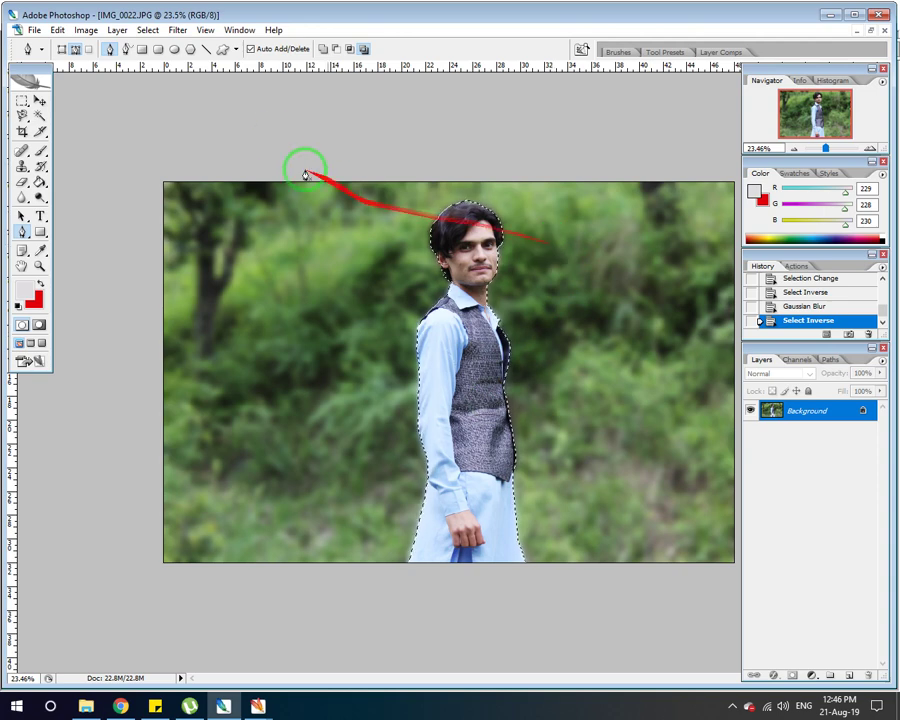
pyautogui.click(177, 29)
pyautogui.moveTo(227, 245)
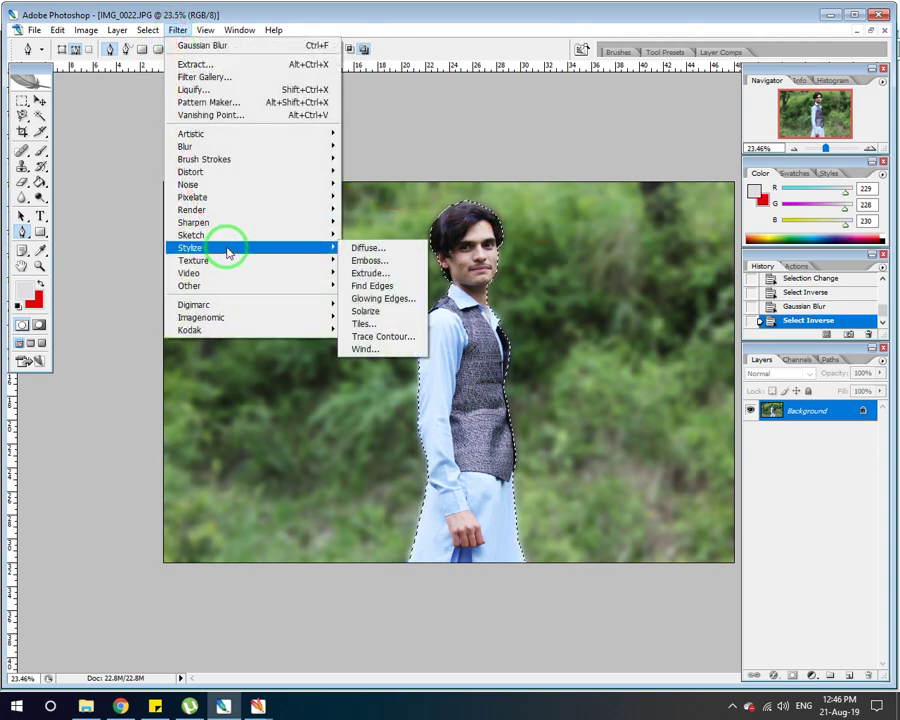
pyautogui.moveTo(226, 318)
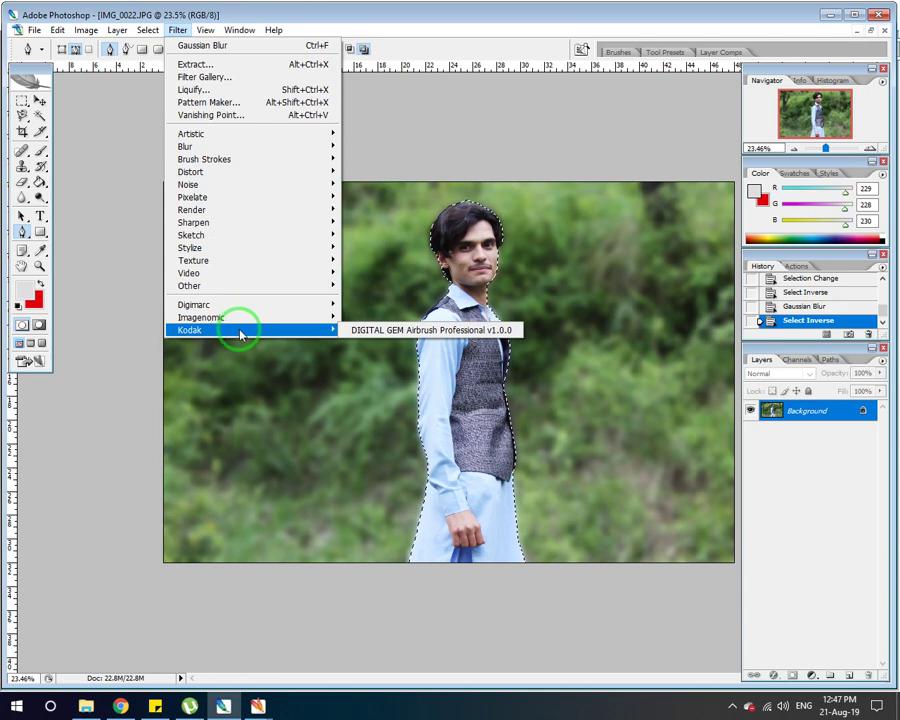
pyautogui.click(366, 335)
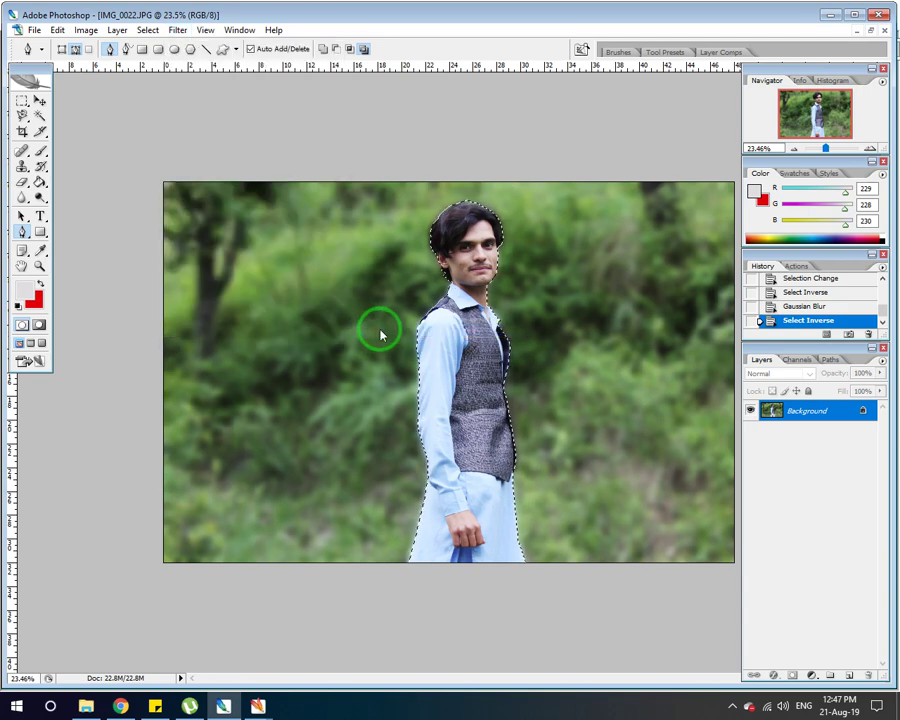
pyautogui.moveTo(618, 300)
pyautogui.mouseDown()
pyautogui.moveTo(630, 220)
pyautogui.moveTo(636, 229)
pyautogui.mouseUp()
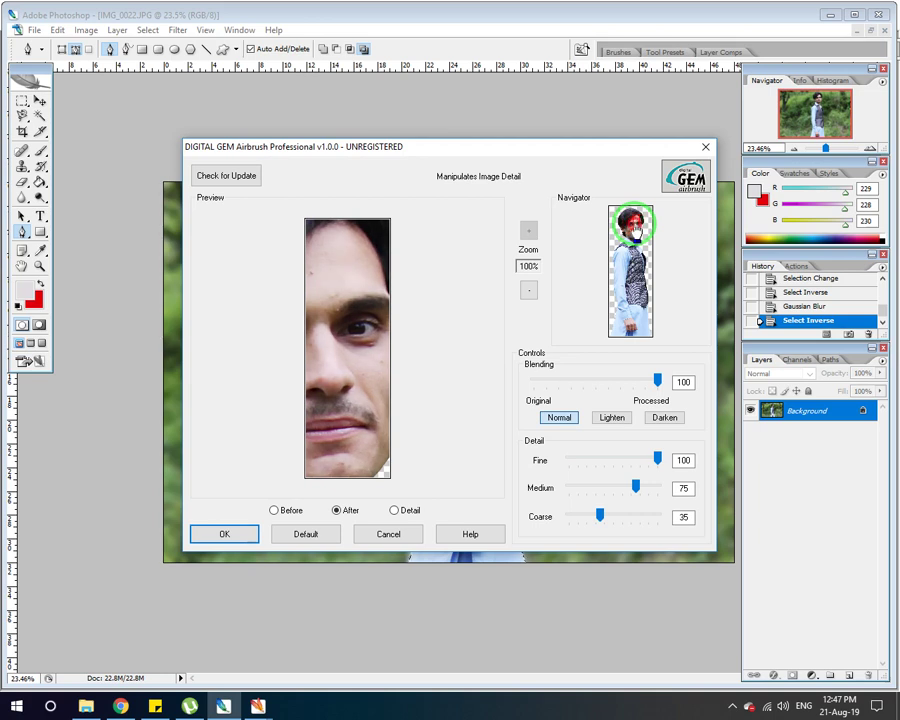
pyautogui.click(636, 229)
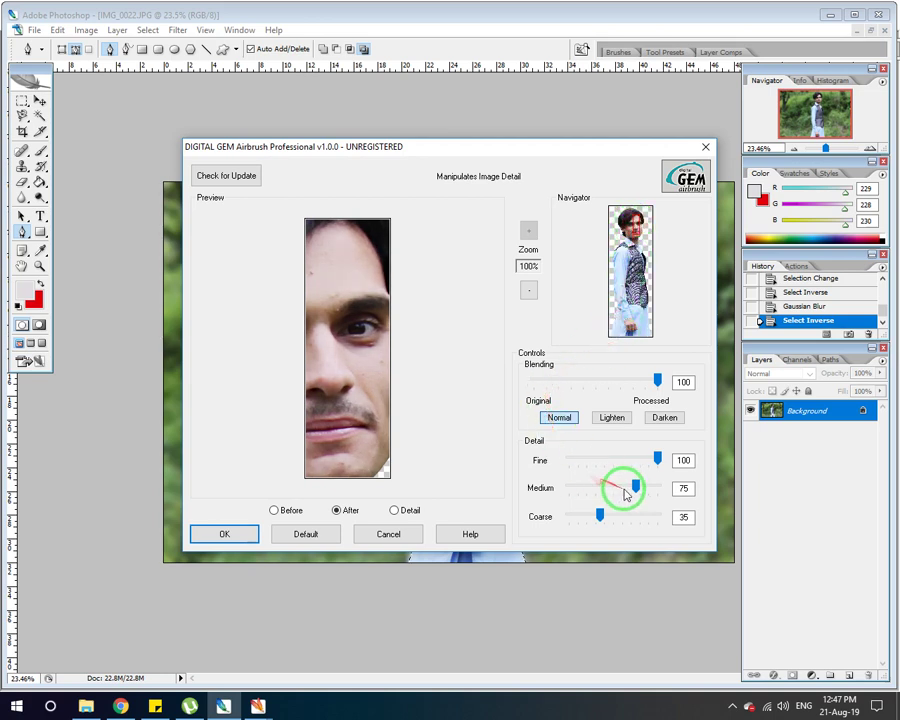
pyautogui.moveTo(635, 244); pyautogui.dragTo(633, 230)
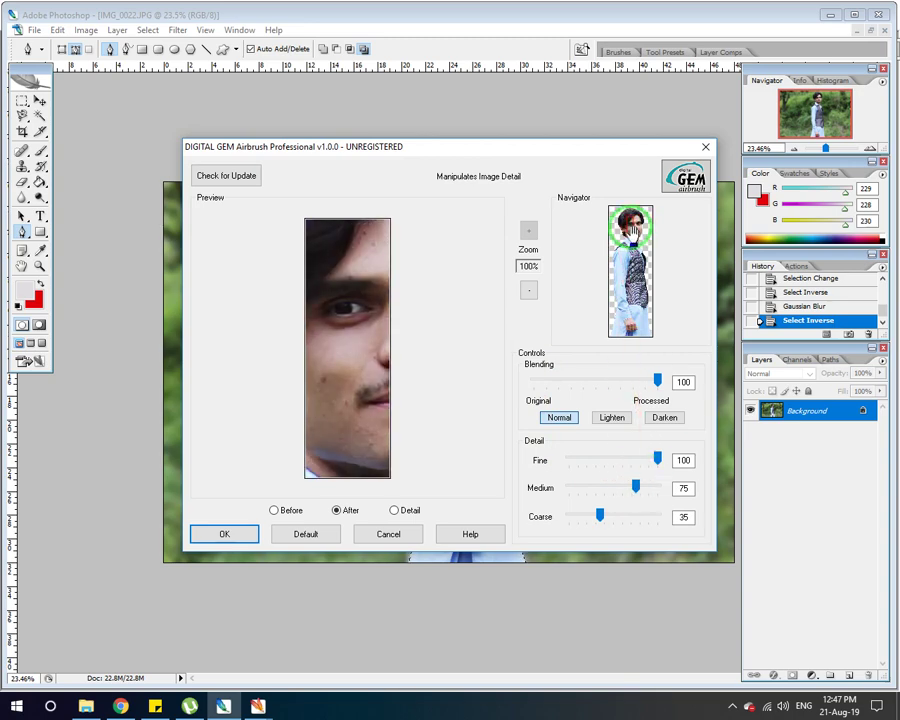
pyautogui.click(242, 532)
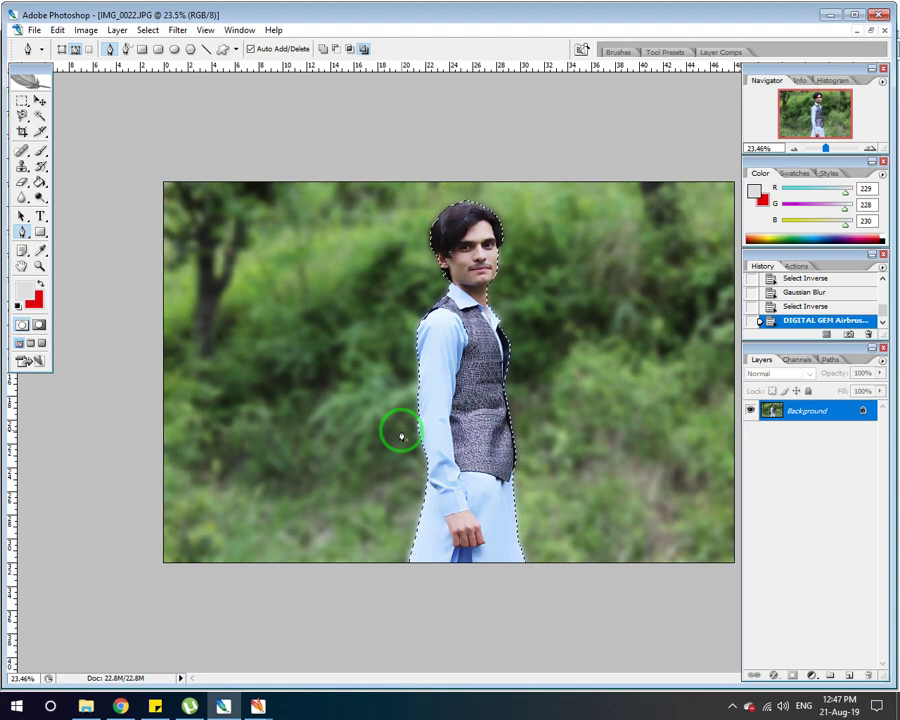
pyautogui.click(177, 29)
pyautogui.moveTo(346, 317)
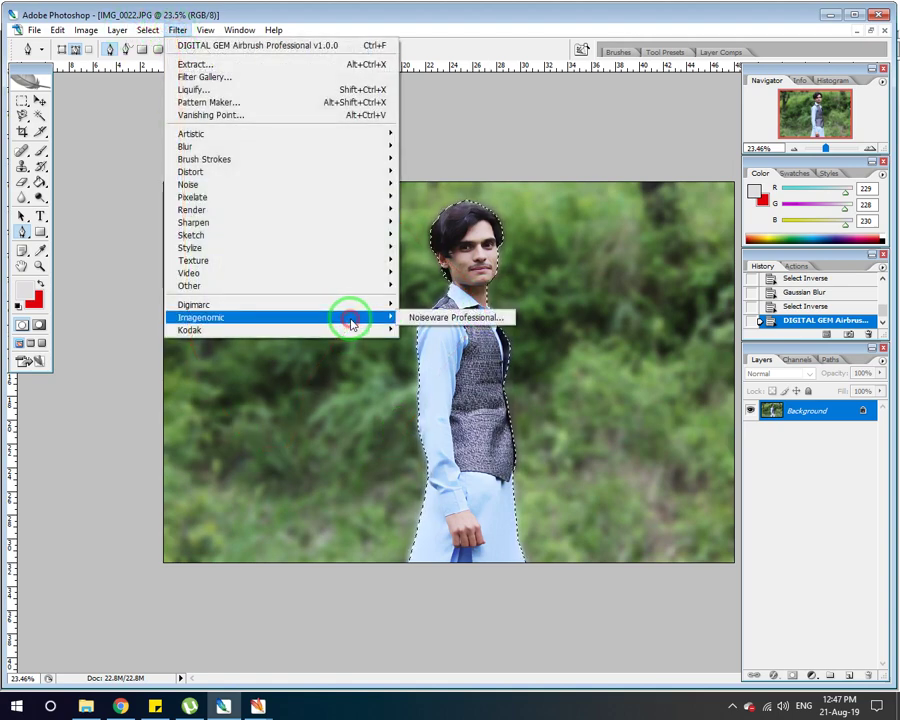
pyautogui.click(475, 320)
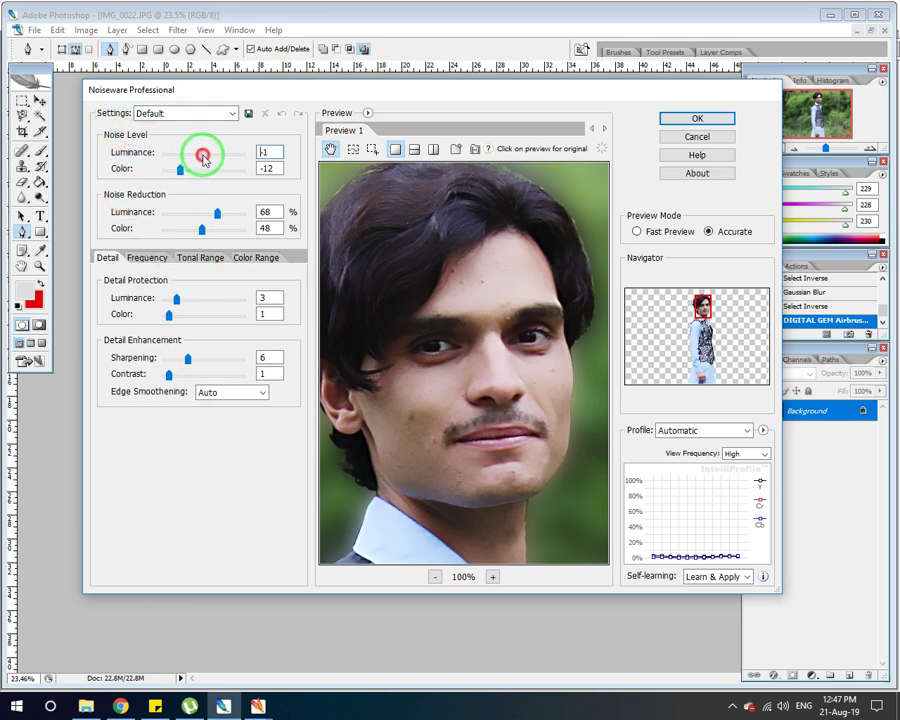
pyautogui.moveTo(217, 162); pyautogui.dragTo(175, 169)
pyautogui.moveTo(217, 214)
pyautogui.mouseDown()
pyautogui.moveTo(179, 222)
pyautogui.moveTo(236, 231)
pyautogui.moveTo(207, 229)
pyautogui.moveTo(216, 218)
pyautogui.mouseUp()
pyautogui.moveTo(184, 309)
pyautogui.mouseDown()
pyautogui.moveTo(217, 308)
pyautogui.moveTo(189, 301)
pyautogui.moveTo(171, 311)
pyautogui.moveTo(209, 322)
pyautogui.moveTo(157, 315)
pyautogui.moveTo(207, 297)
pyautogui.moveTo(232, 302)
pyautogui.moveTo(201, 297)
pyautogui.moveTo(188, 323)
pyautogui.mouseUp()
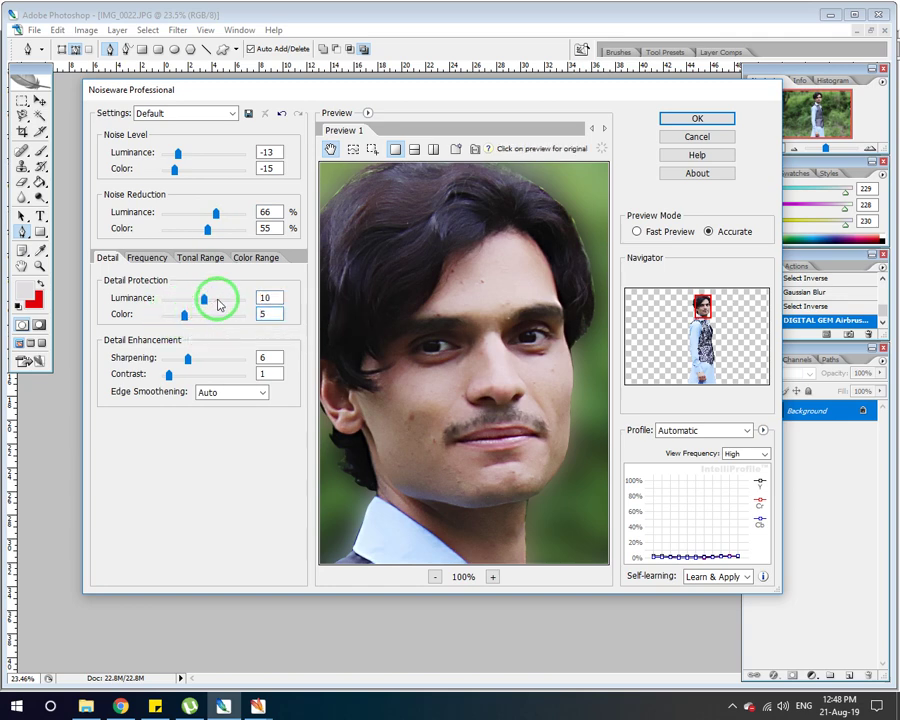
pyautogui.moveTo(205, 303); pyautogui.dragTo(195, 299)
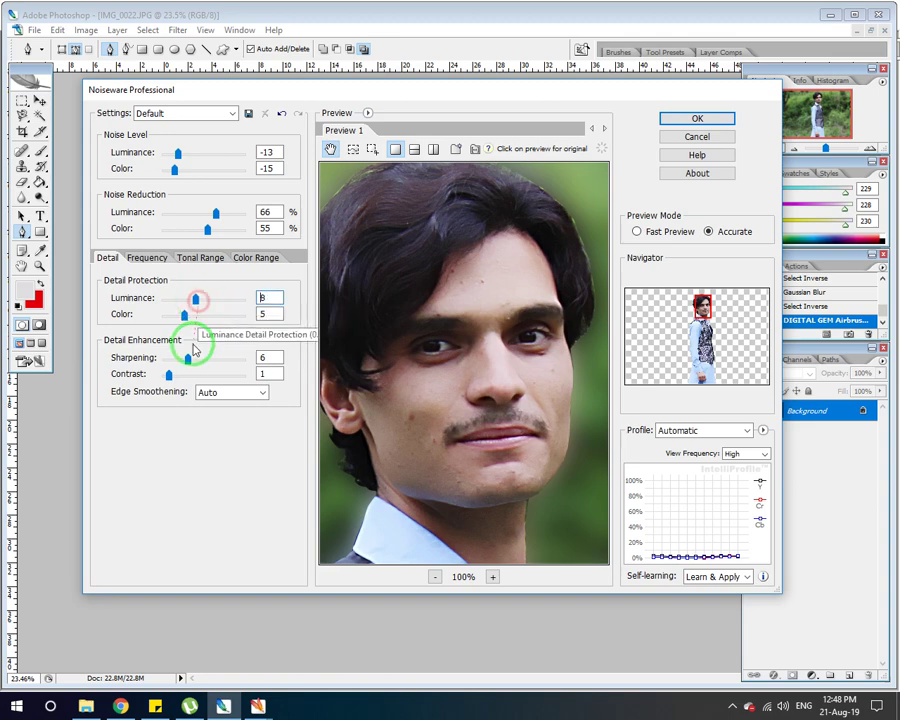
pyautogui.moveTo(187, 358); pyautogui.dragTo(207, 381)
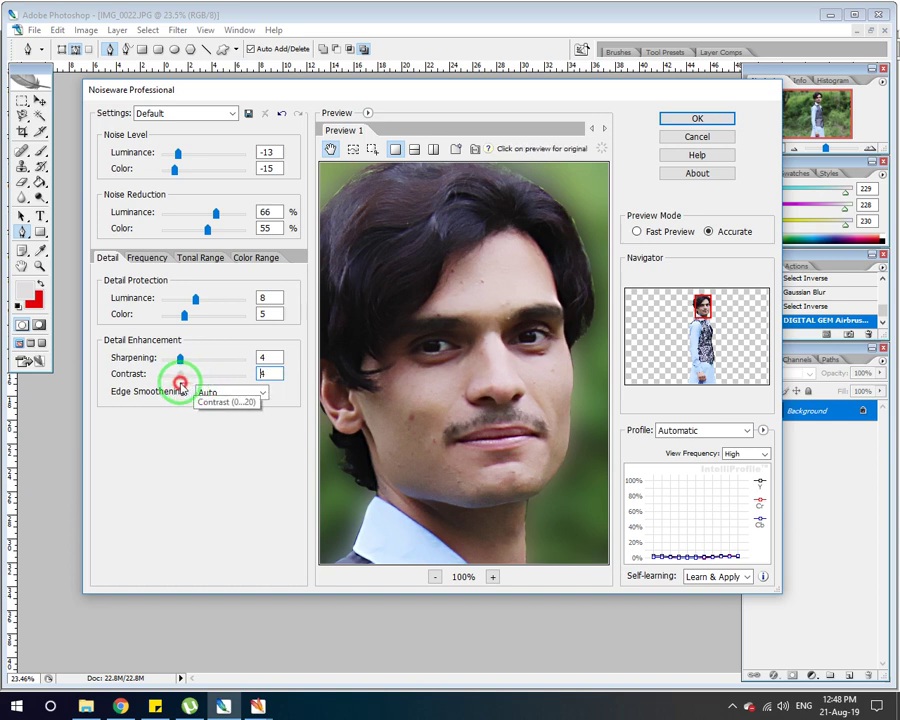
pyautogui.moveTo(180, 386); pyautogui.dragTo(177, 384)
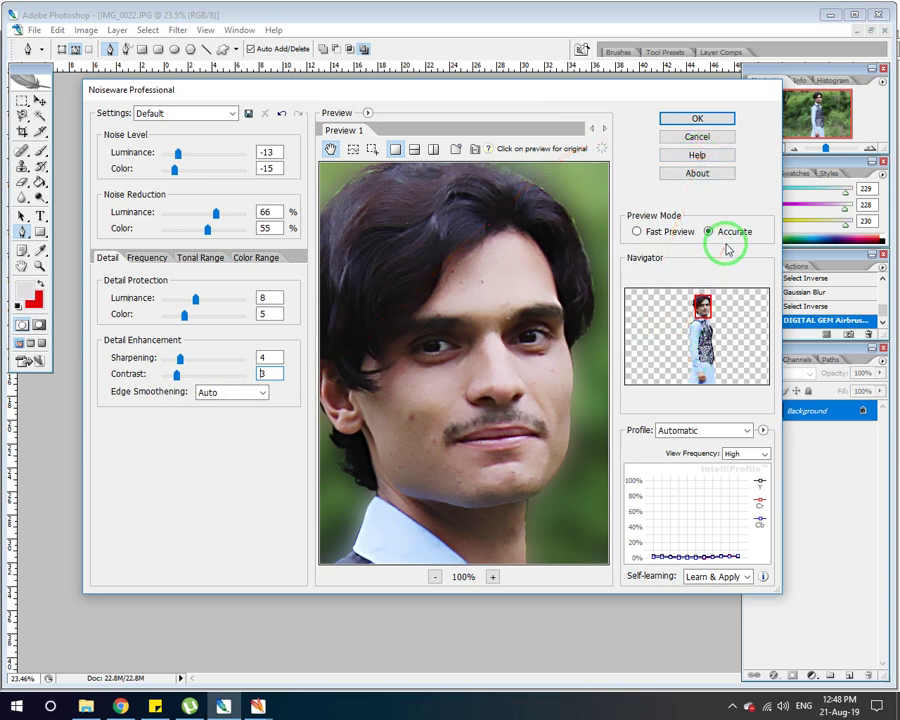
pyautogui.click(638, 232)
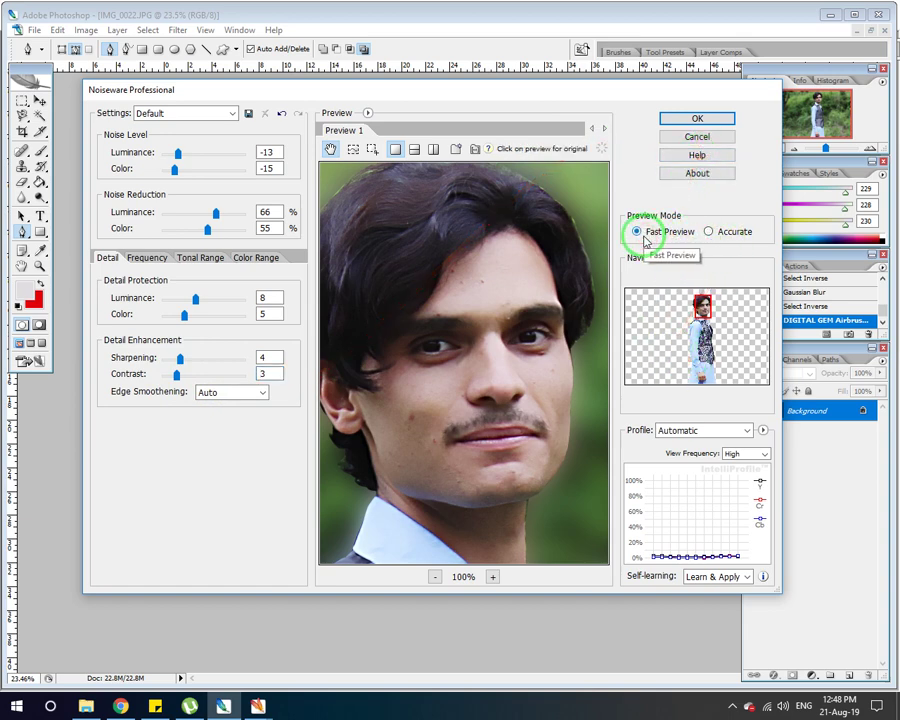
pyautogui.click(706, 315)
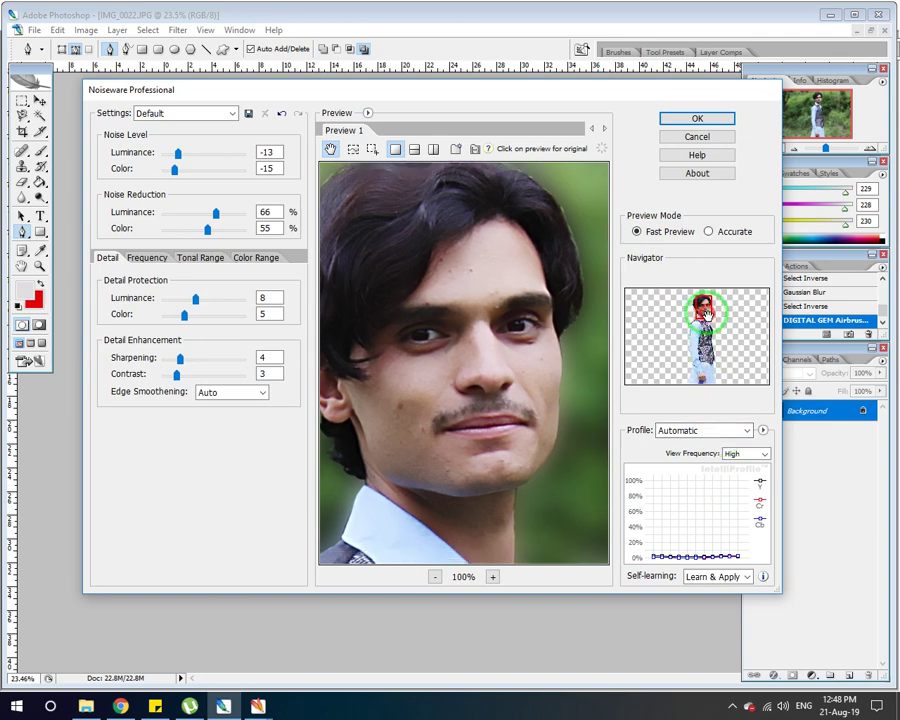
pyautogui.click(233, 113)
pyautogui.click(185, 150)
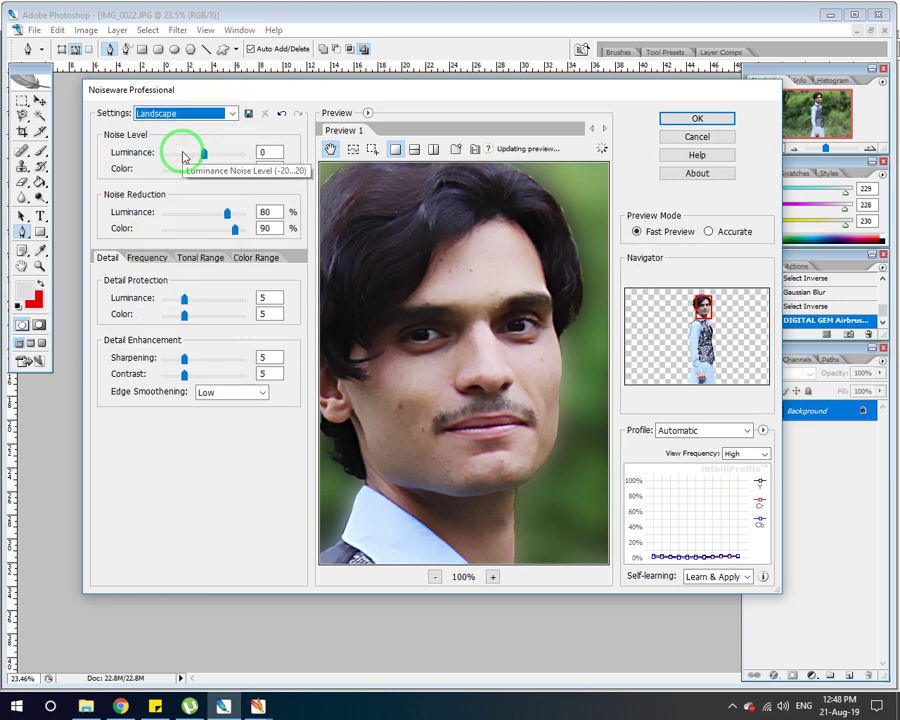
pyautogui.click(230, 114)
pyautogui.click(190, 127)
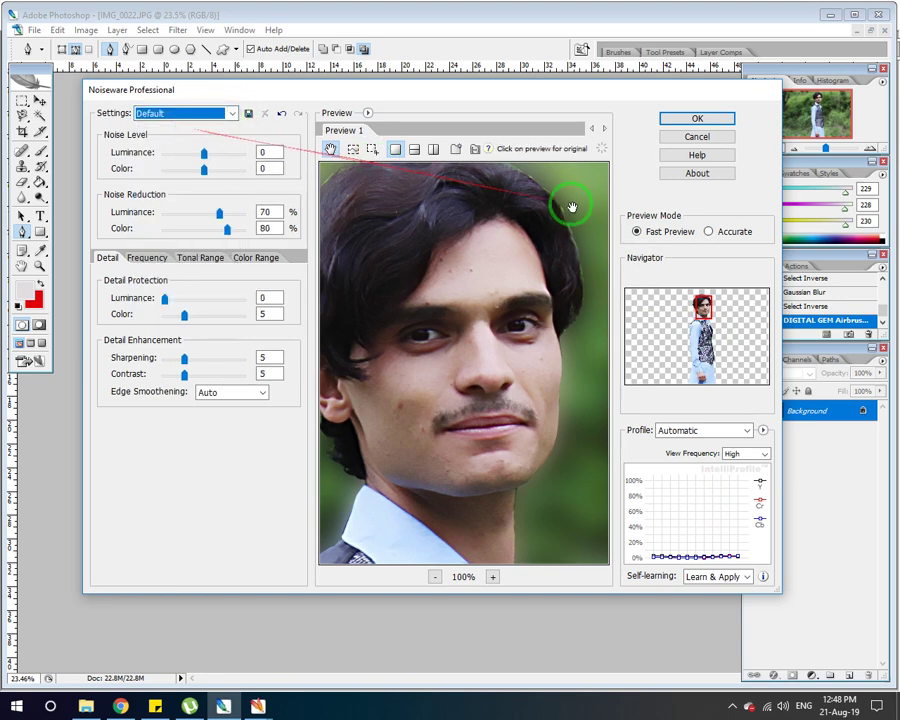
pyautogui.click(680, 143)
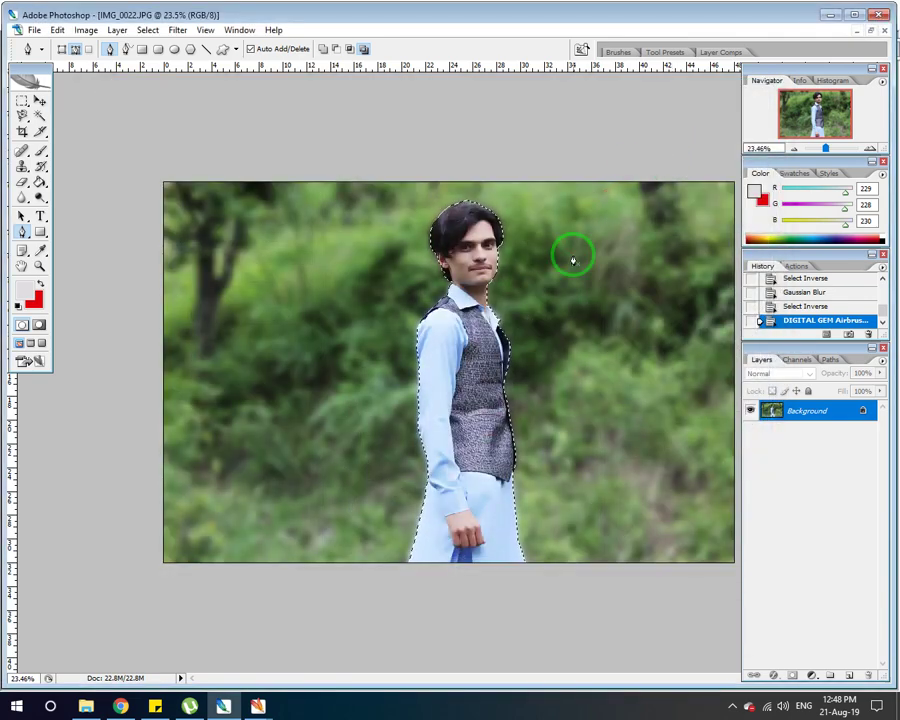
# Soften the blemishes on the man's forehead and cheek using the Blur tool at 50% strength with soft 21 px and 50 px brushes.
pyautogui.scroll(3, 526, 227)
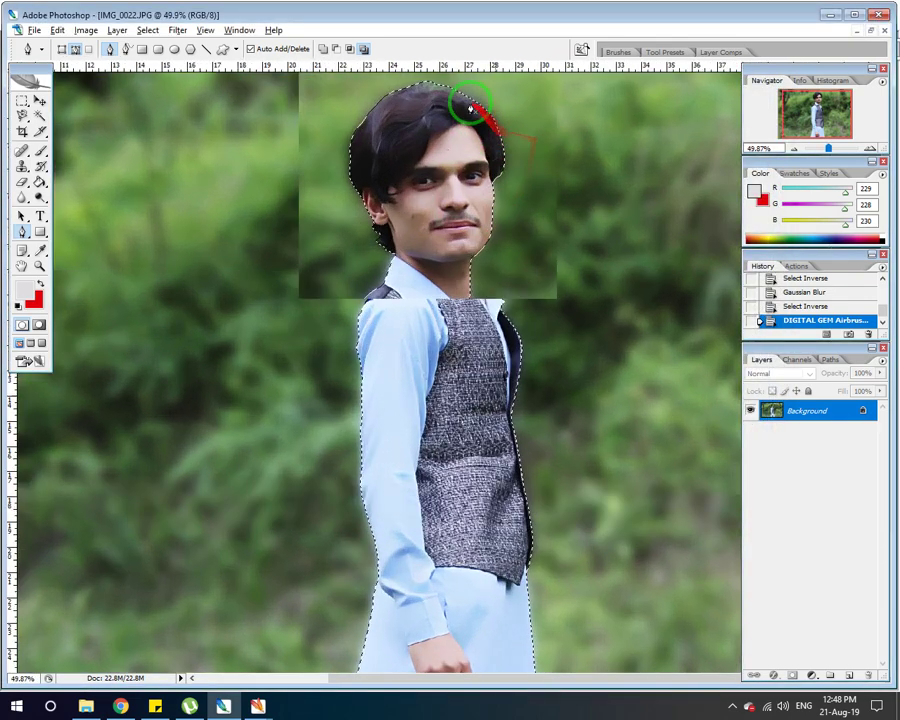
pyautogui.scroll(4, 480, 112)
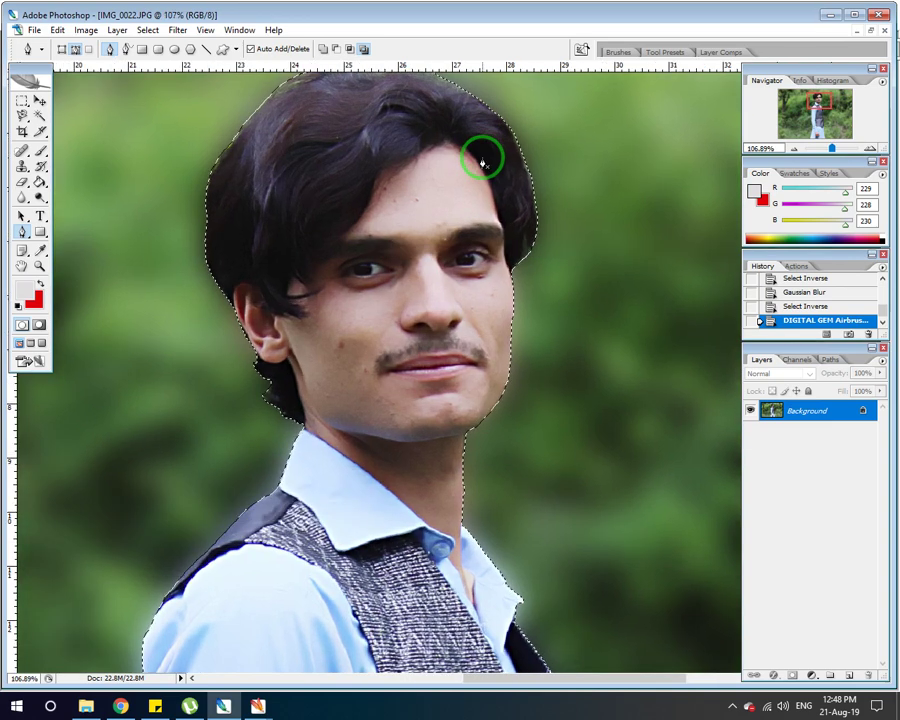
pyautogui.scroll(3, 482, 162)
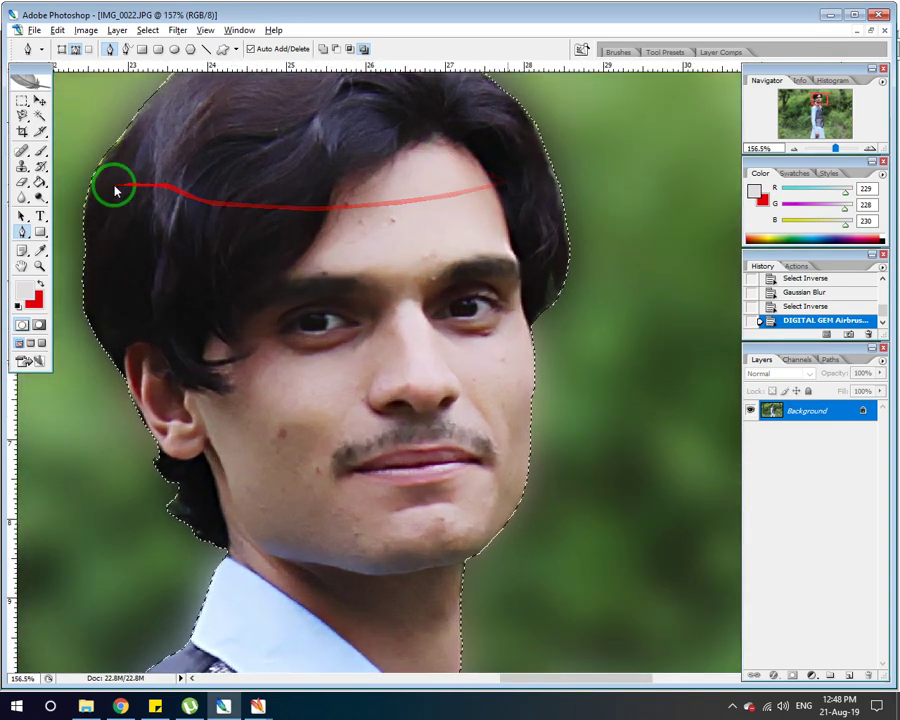
pyautogui.click(23, 198)
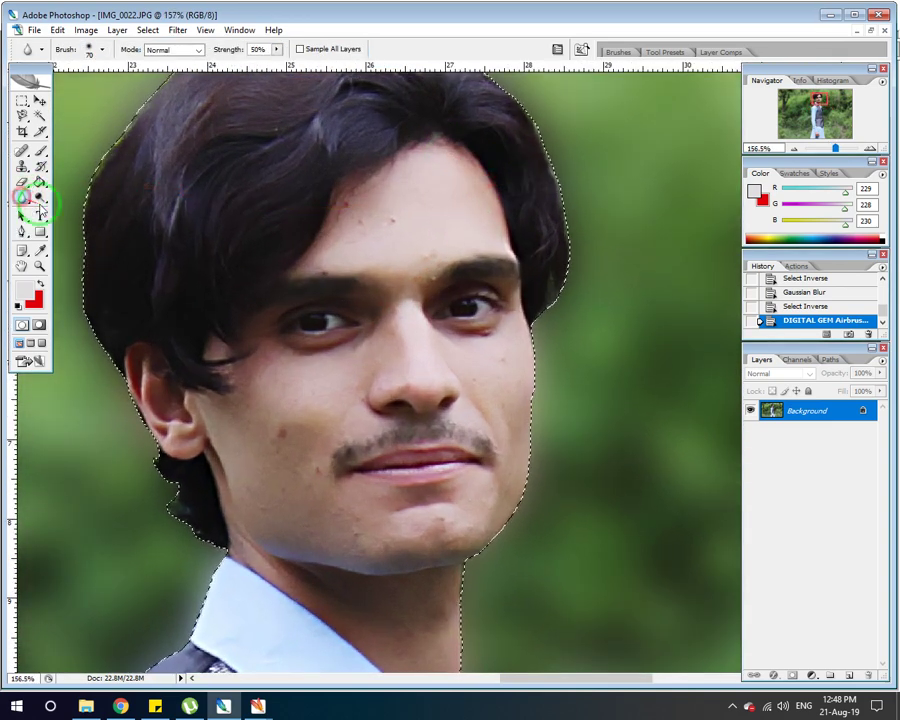
pyautogui.rightClick(421, 215)
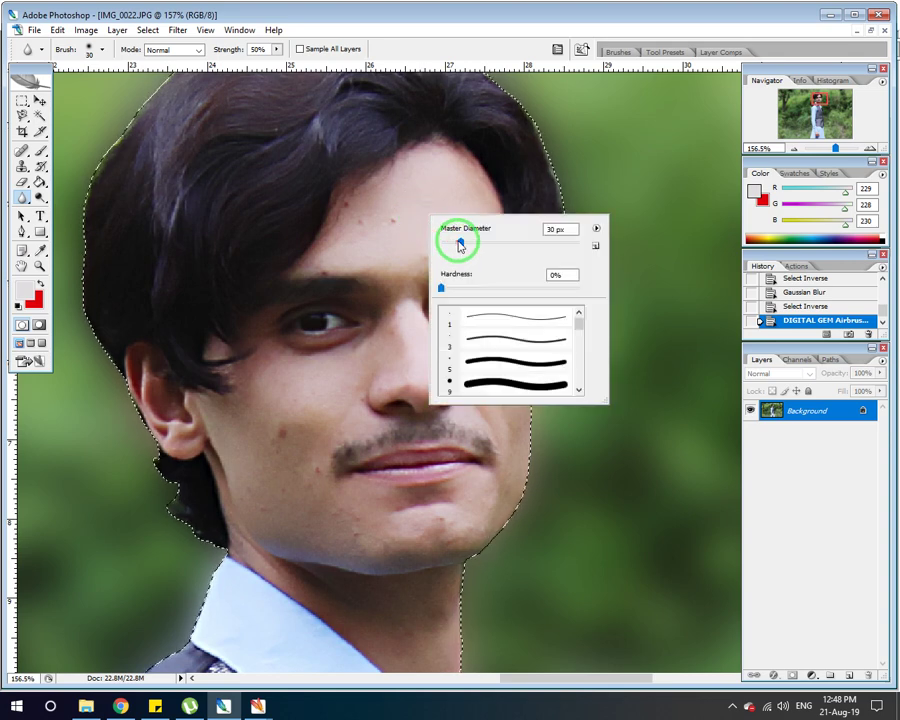
pyautogui.moveTo(457, 243); pyautogui.dragTo(452, 243)
pyautogui.click(410, 200)
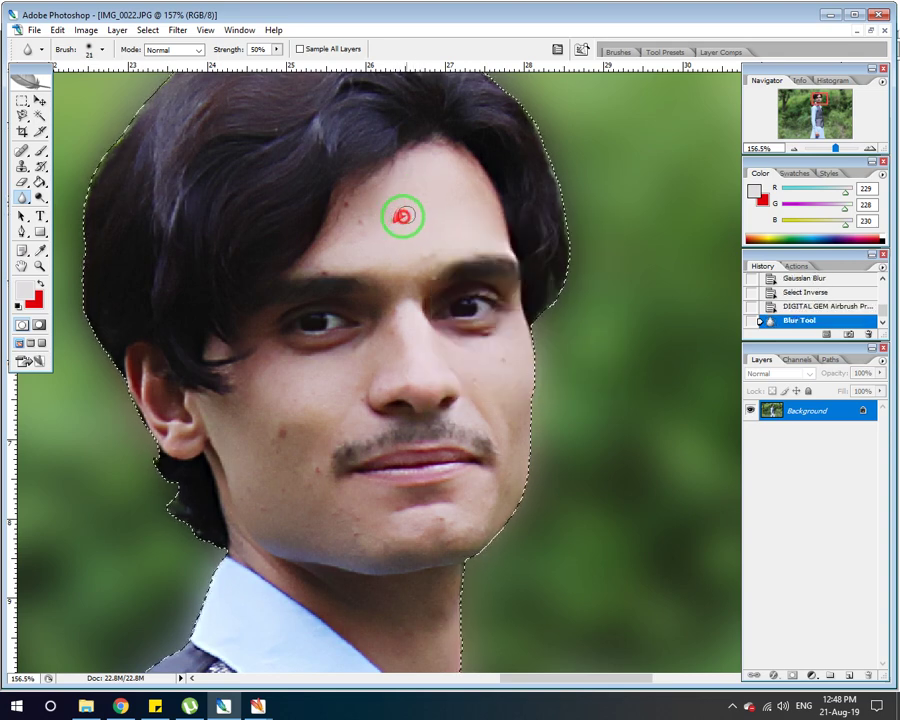
pyautogui.moveTo(377, 215)
pyautogui.mouseDown()
pyautogui.moveTo(352, 264)
pyautogui.moveTo(409, 238)
pyautogui.moveTo(393, 211)
pyautogui.moveTo(358, 209)
pyautogui.moveTo(356, 230)
pyautogui.moveTo(387, 225)
pyautogui.moveTo(361, 225)
pyautogui.moveTo(325, 257)
pyautogui.moveTo(405, 243)
pyautogui.moveTo(396, 263)
pyautogui.moveTo(395, 360)
pyautogui.moveTo(286, 430)
pyautogui.mouseUp()
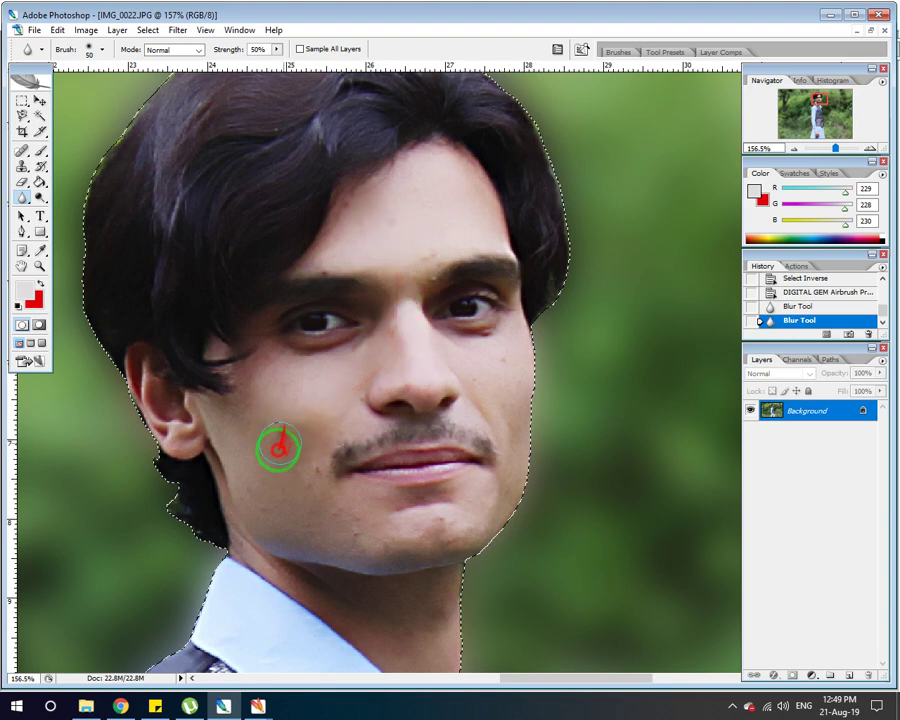
pyautogui.moveTo(311, 494)
pyautogui.mouseDown()
pyautogui.moveTo(334, 531)
pyautogui.moveTo(350, 537)
pyautogui.moveTo(365, 527)
pyautogui.moveTo(334, 529)
pyautogui.moveTo(263, 473)
pyautogui.moveTo(250, 432)
pyautogui.moveTo(271, 491)
pyautogui.moveTo(248, 450)
pyautogui.moveTo(320, 546)
pyautogui.moveTo(290, 530)
pyautogui.moveTo(348, 552)
pyautogui.moveTo(420, 551)
pyautogui.moveTo(467, 534)
pyautogui.moveTo(326, 514)
pyautogui.moveTo(441, 536)
pyautogui.moveTo(451, 526)
pyautogui.moveTo(326, 529)
pyautogui.moveTo(312, 519)
pyautogui.moveTo(278, 441)
pyautogui.moveTo(275, 378)
pyautogui.mouseUp()
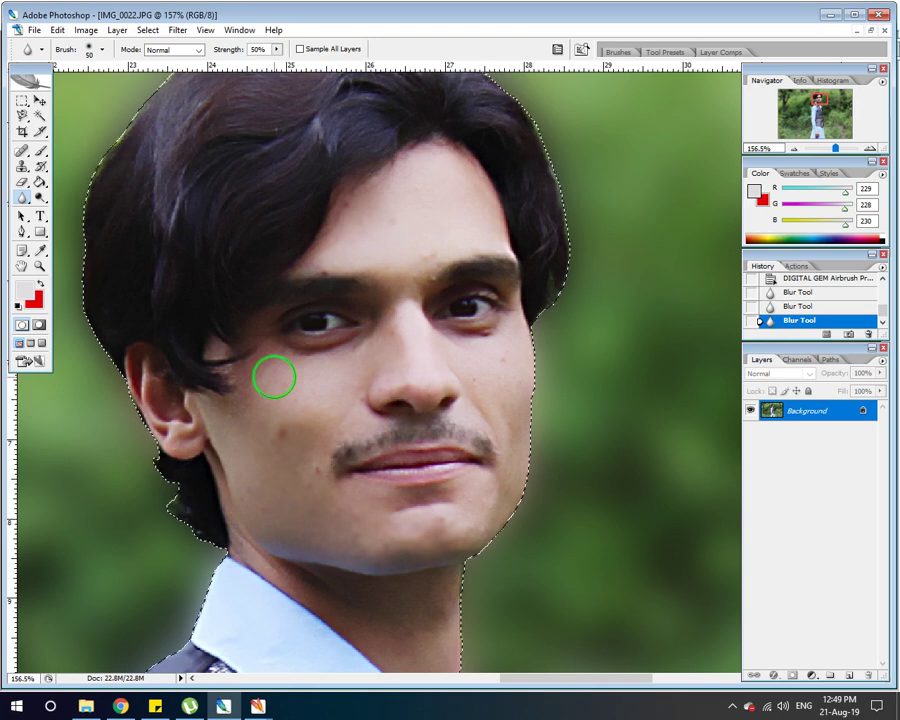
# Apply Selective Color to the man's Blacks with cyan +15%, magenta +10% and black about -5%, using the Relative method.
pyautogui.scroll(-4, 275, 377)
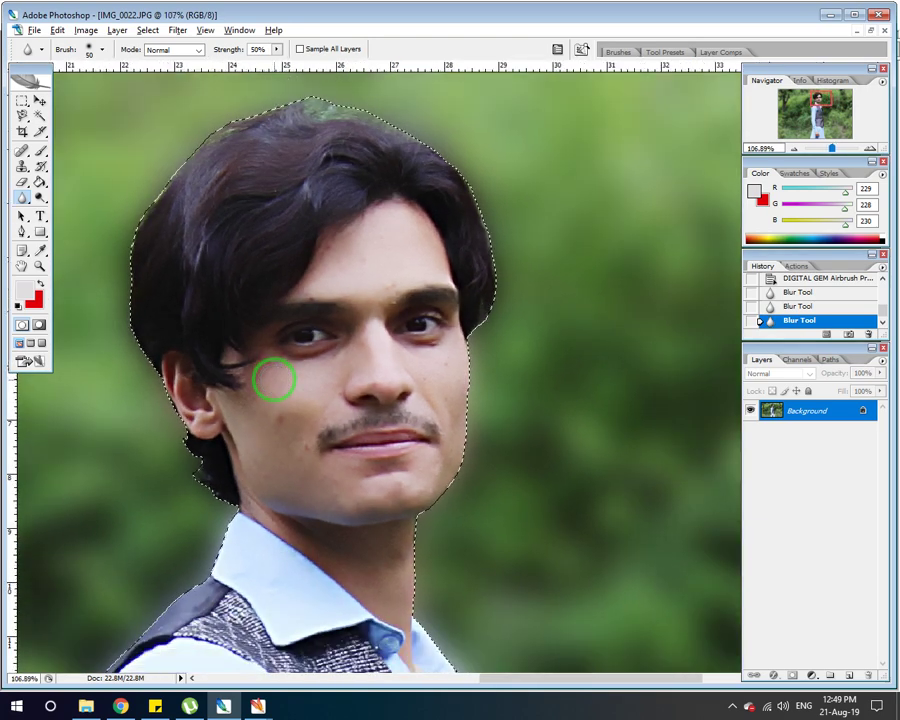
pyautogui.scroll(-2, 284, 408)
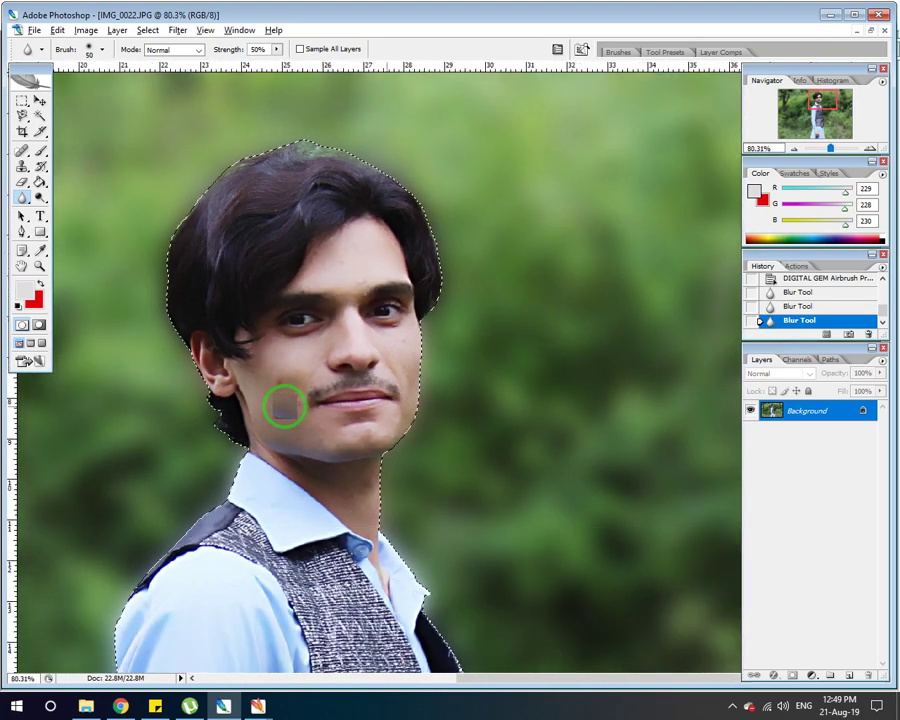
pyautogui.click(86, 30)
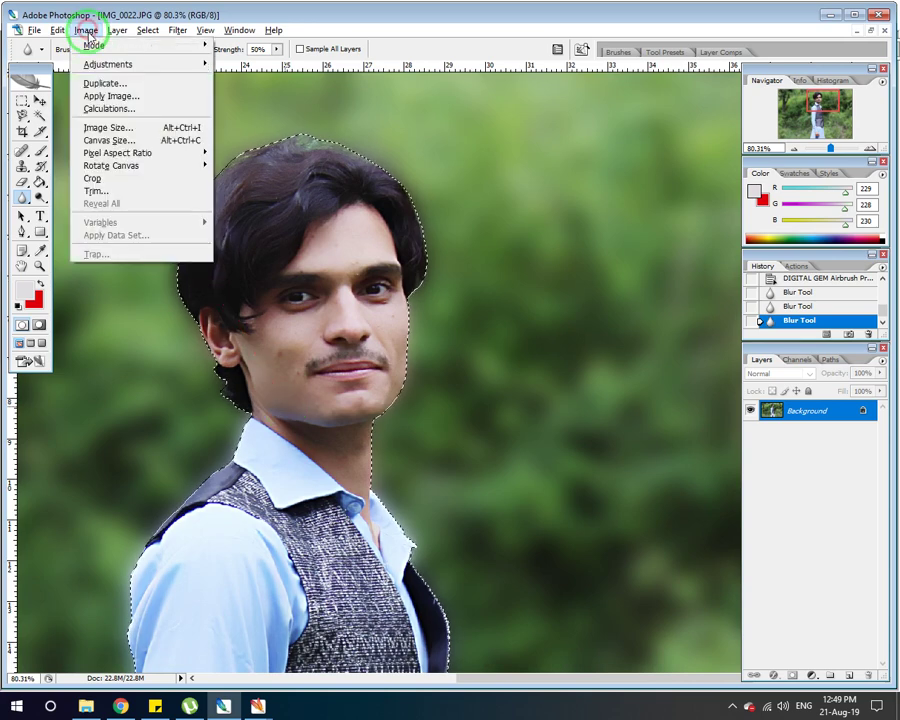
pyautogui.moveTo(145, 67)
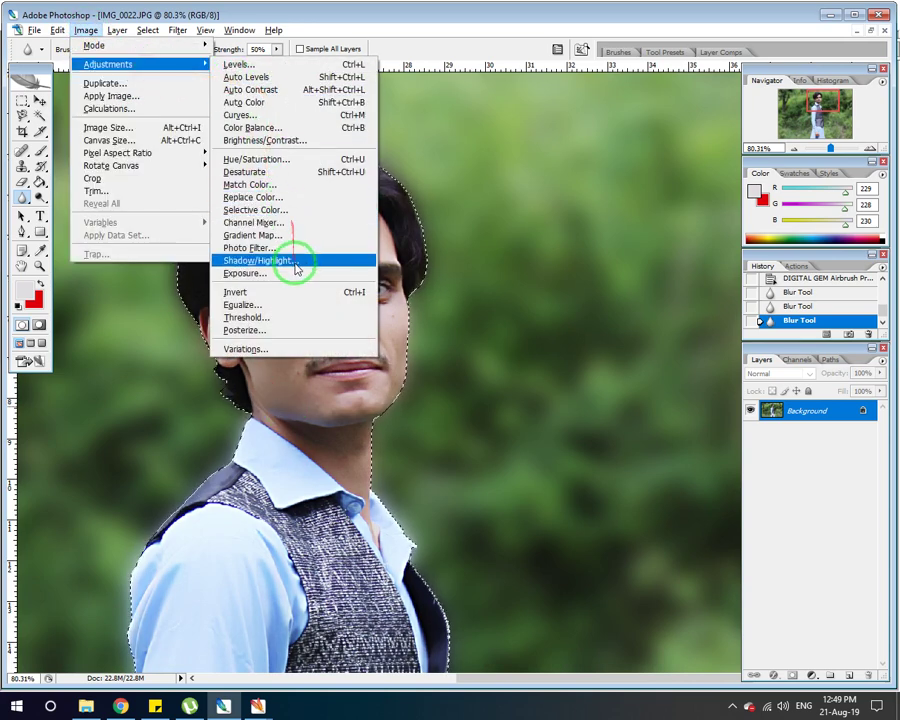
pyautogui.click(272, 209)
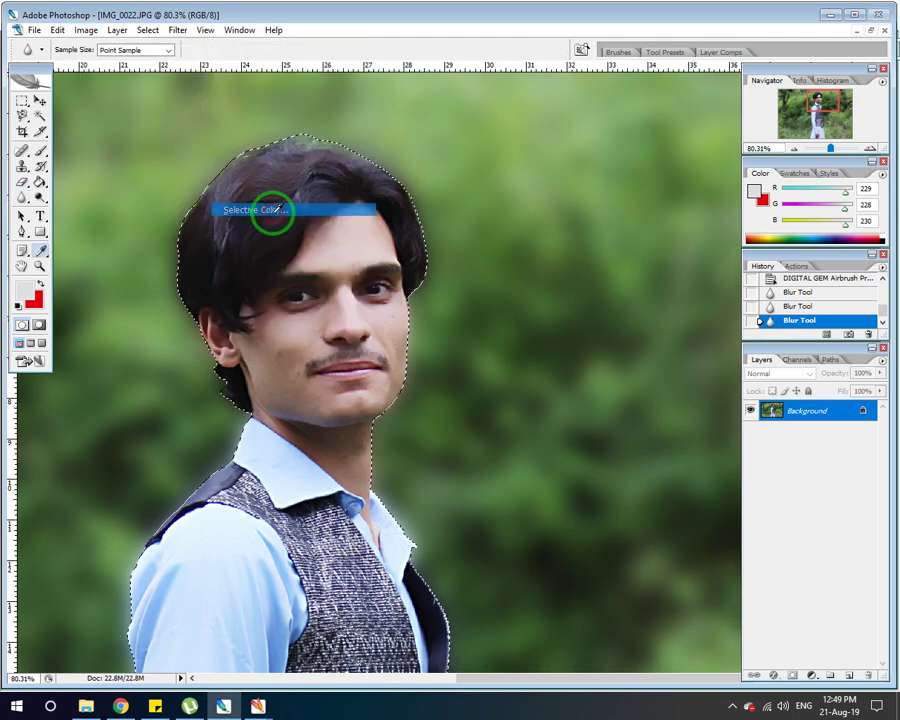
pyautogui.click(165, 428)
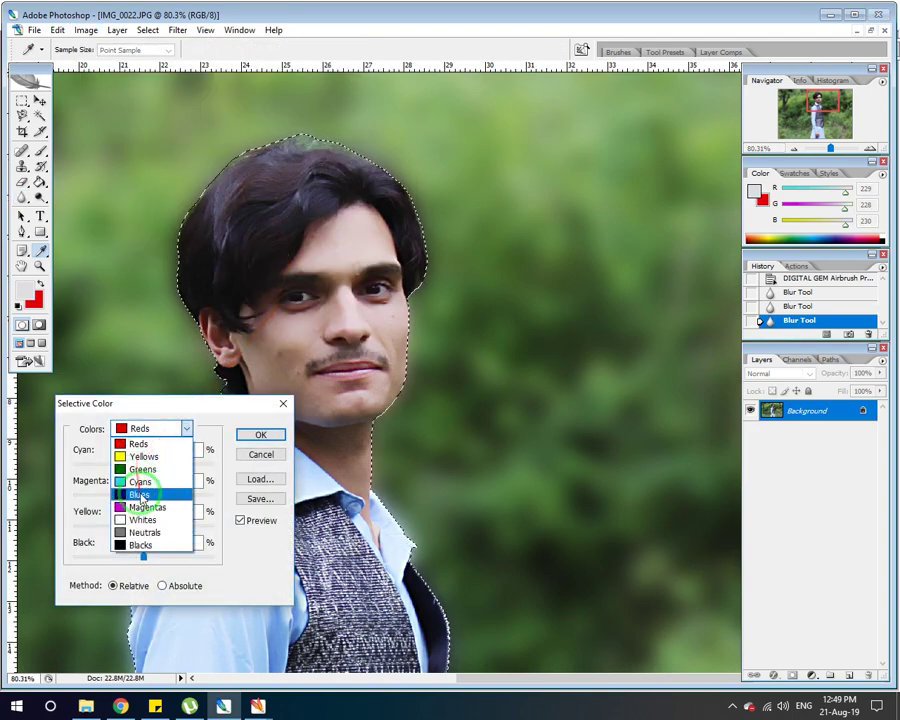
pyautogui.click(150, 545)
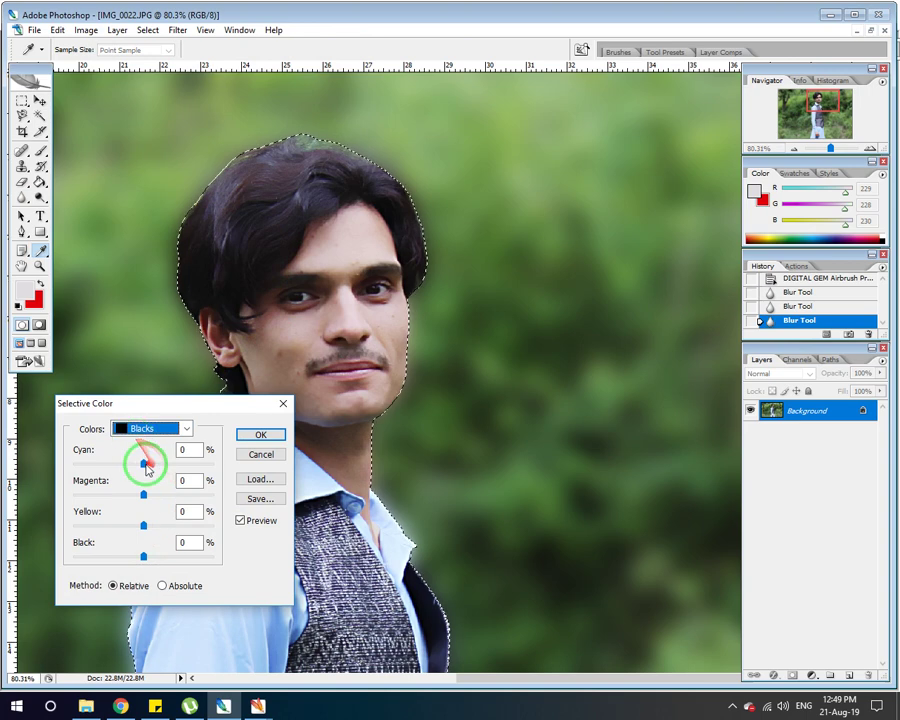
pyautogui.moveTo(143, 465); pyautogui.dragTo(206, 465)
pyautogui.moveTo(141, 498); pyautogui.dragTo(159, 497)
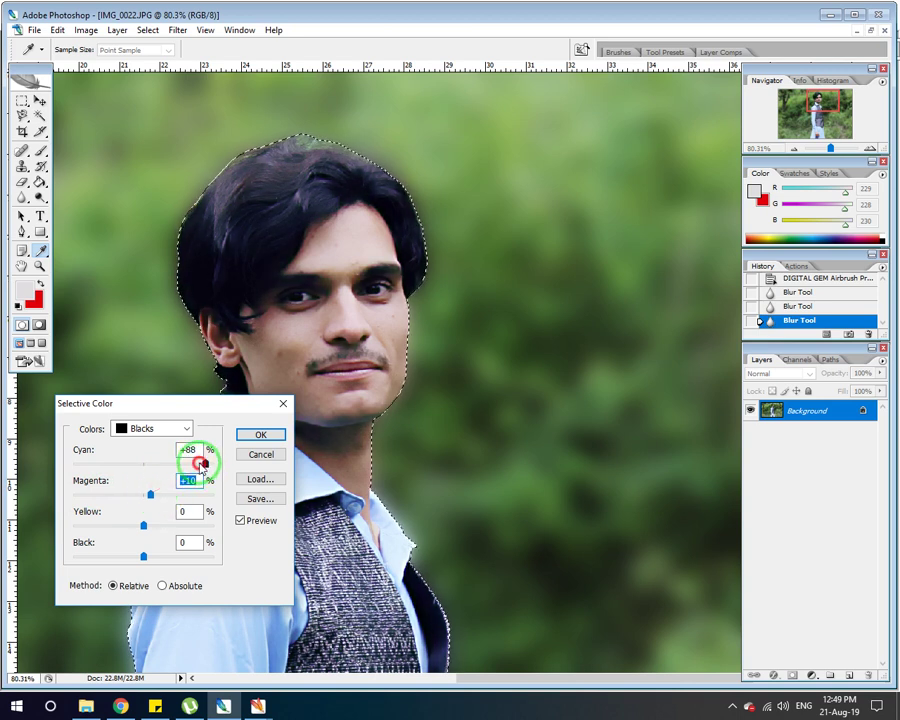
pyautogui.moveTo(143, 556)
pyautogui.mouseDown()
pyautogui.moveTo(147, 563)
pyautogui.moveTo(110, 558)
pyautogui.moveTo(140, 561)
pyautogui.mouseUp()
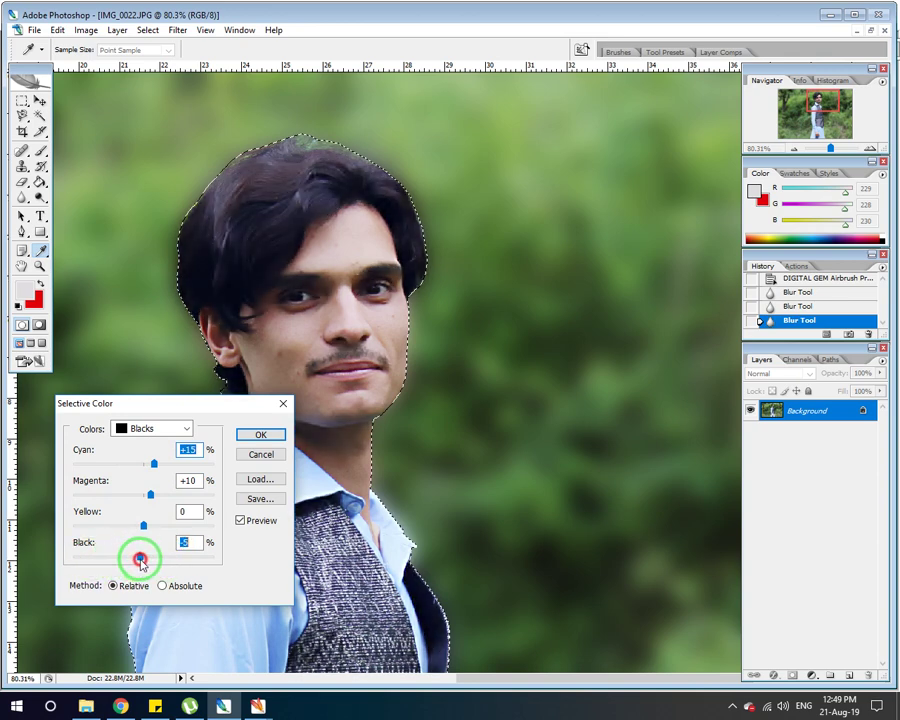
pyautogui.click(258, 434)
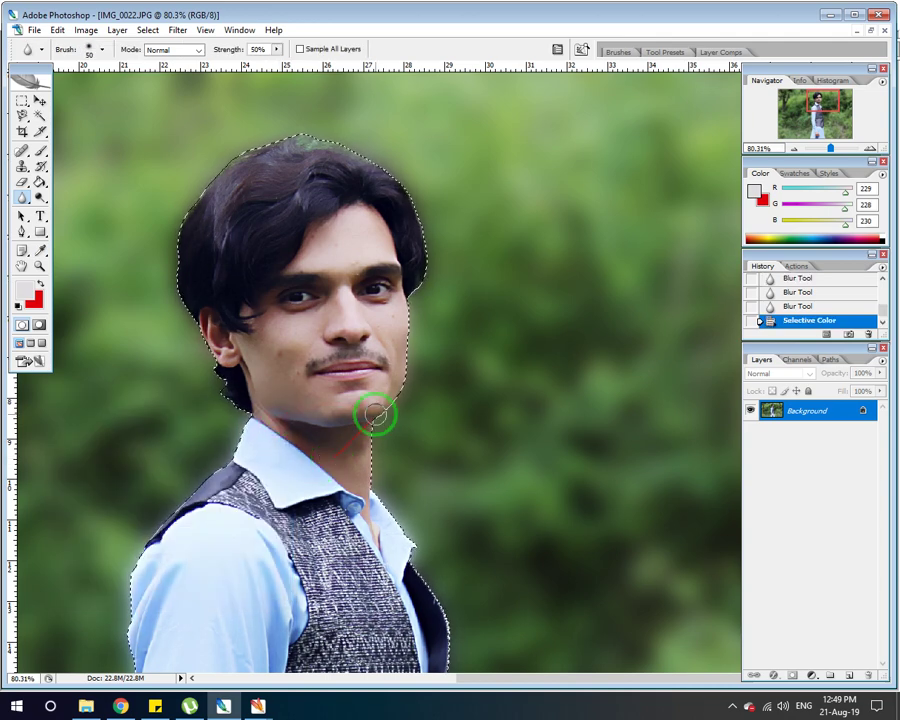
# Brighten the selected man slightly by raising the midtones with Curves, and clear the selection.
pyautogui.scroll(-6, 375, 413)
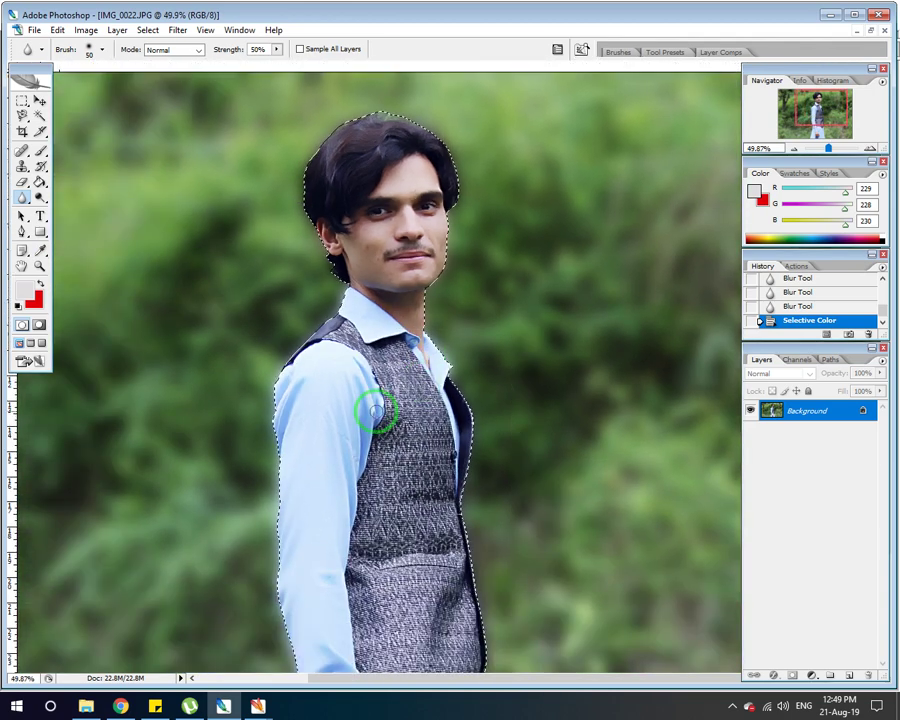
pyautogui.scroll(-2, 375, 411)
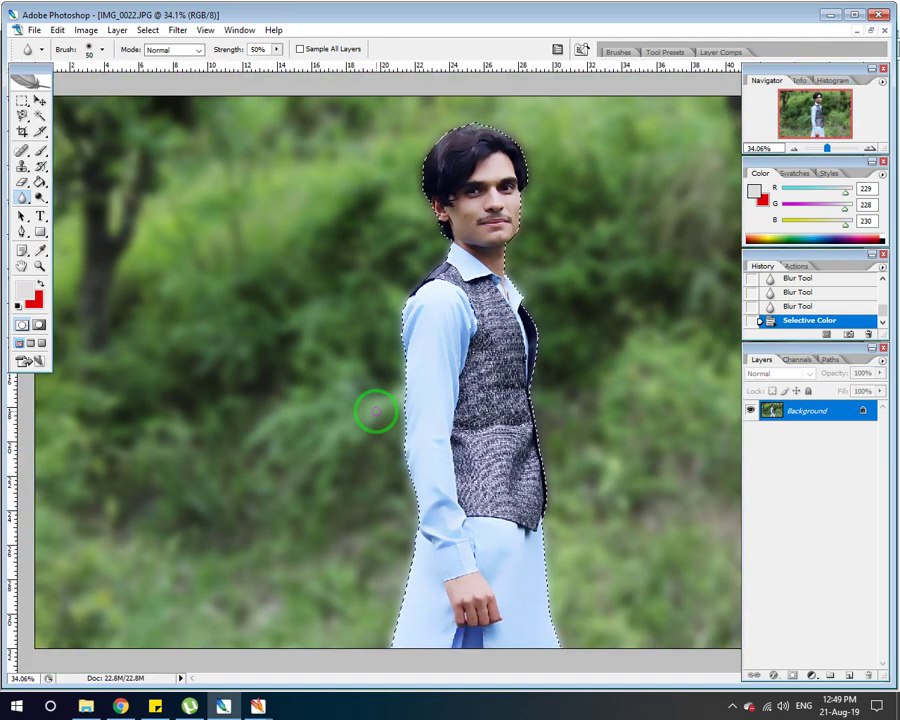
pyautogui.hotkey('ctrl', 'm')
pyautogui.moveTo(512, 462); pyautogui.dragTo(510, 449)
pyautogui.click(629, 384)
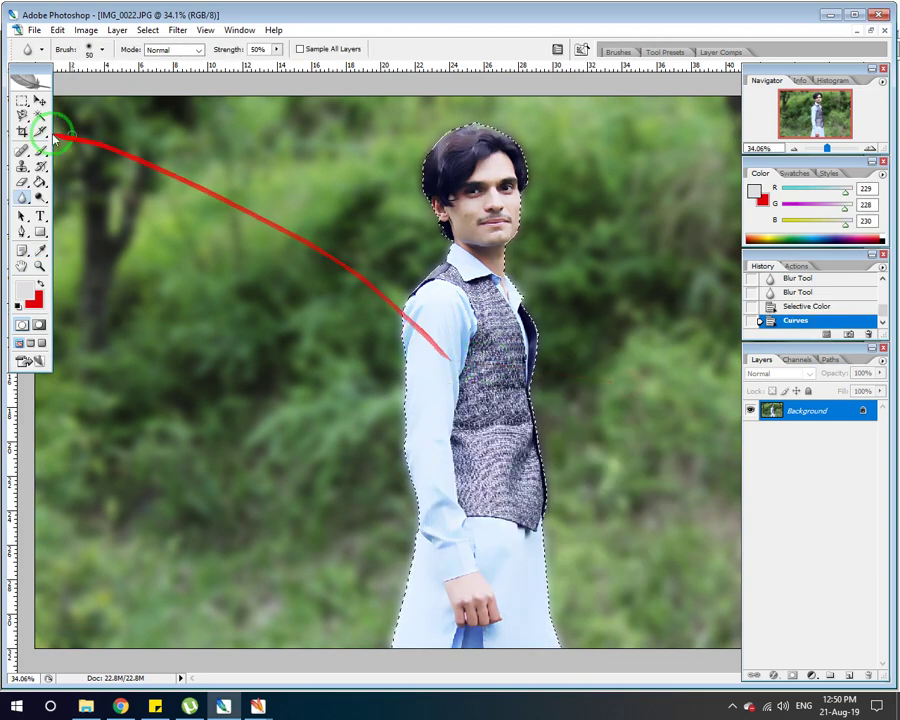
pyautogui.click(22, 103)
pyautogui.click(245, 369)
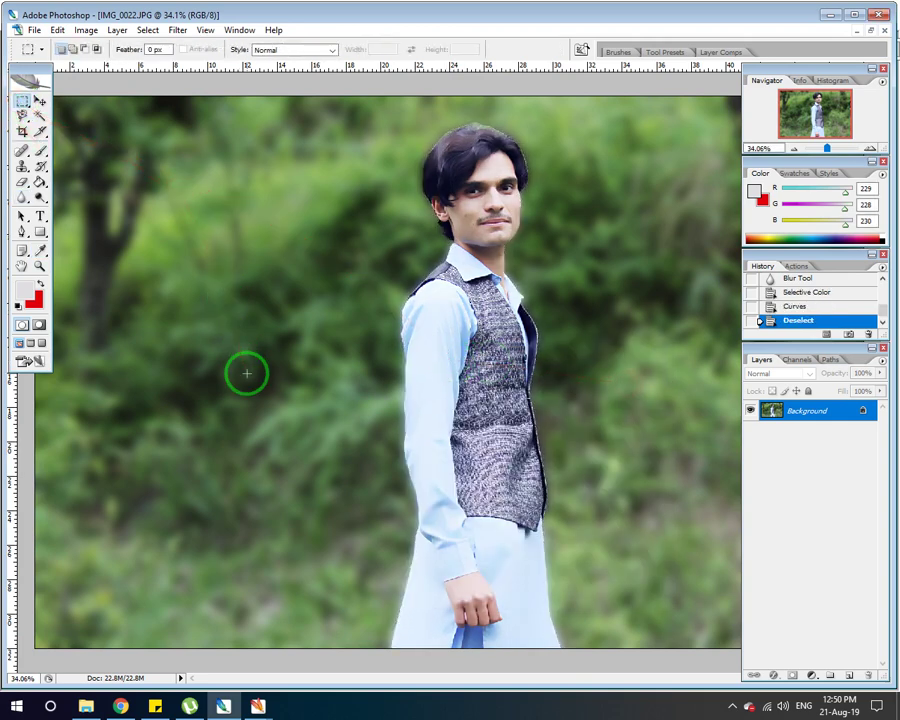
# Crop the photo to an upright full-height frame around the man, keeping a strip of background on both sides.
pyautogui.scroll(-4, 246, 373)
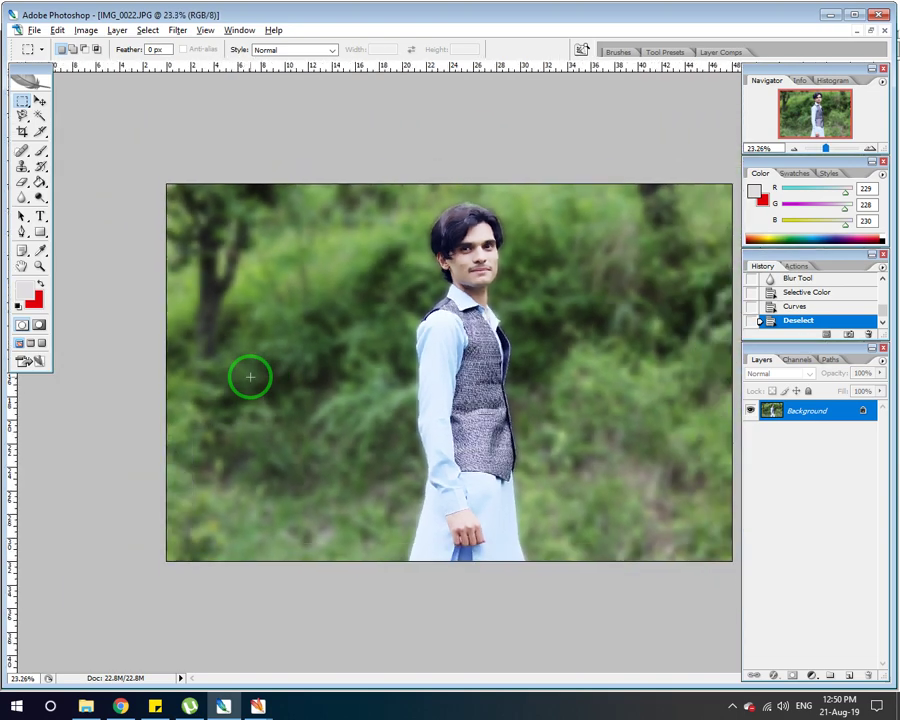
pyautogui.click(22, 131)
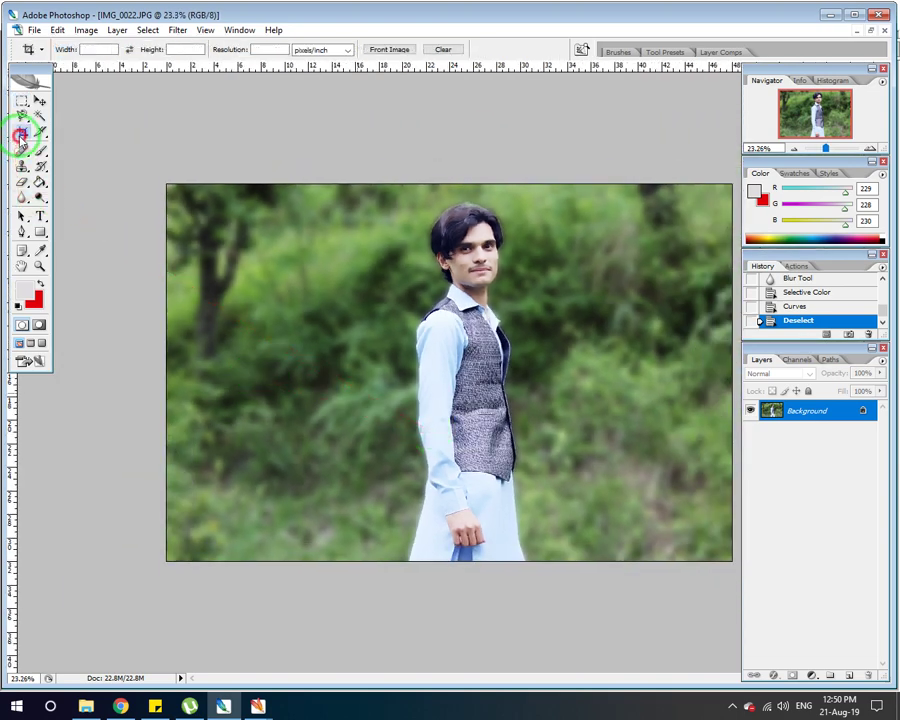
pyautogui.moveTo(400, 192); pyautogui.dragTo(566, 572)
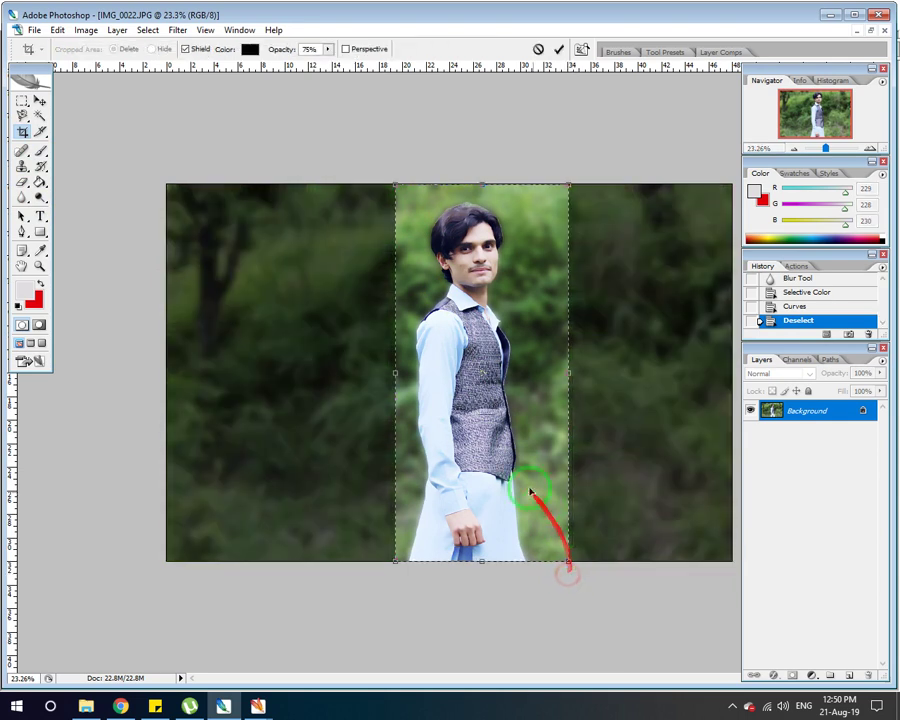
pyautogui.moveTo(395, 370); pyautogui.dragTo(376, 372)
pyautogui.moveTo(573, 374); pyautogui.dragTo(590, 375)
pyautogui.moveTo(372, 374); pyautogui.dragTo(363, 376)
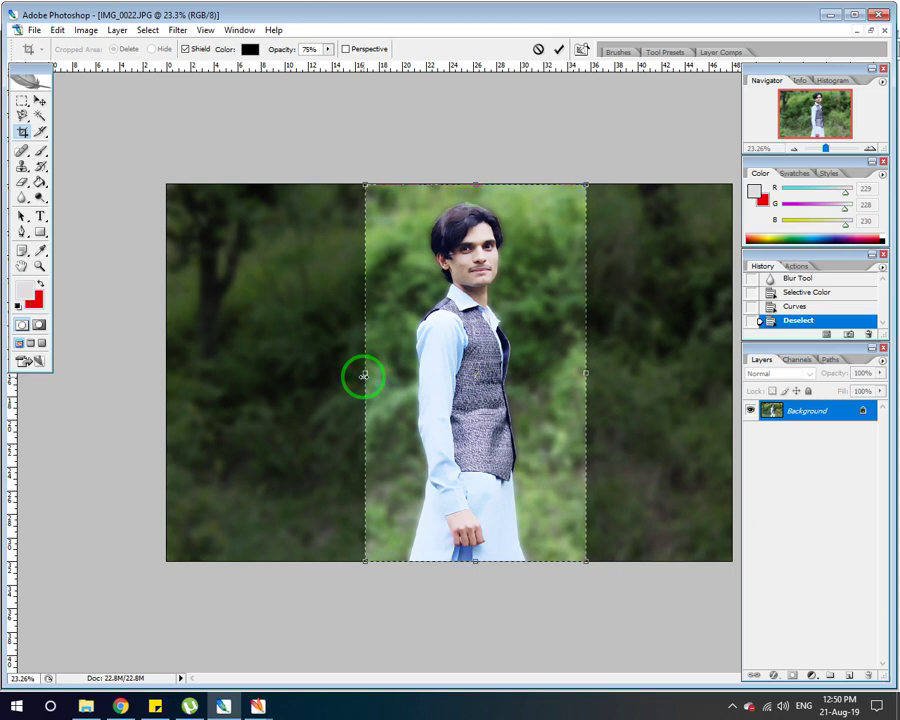
pyautogui.press('Return')
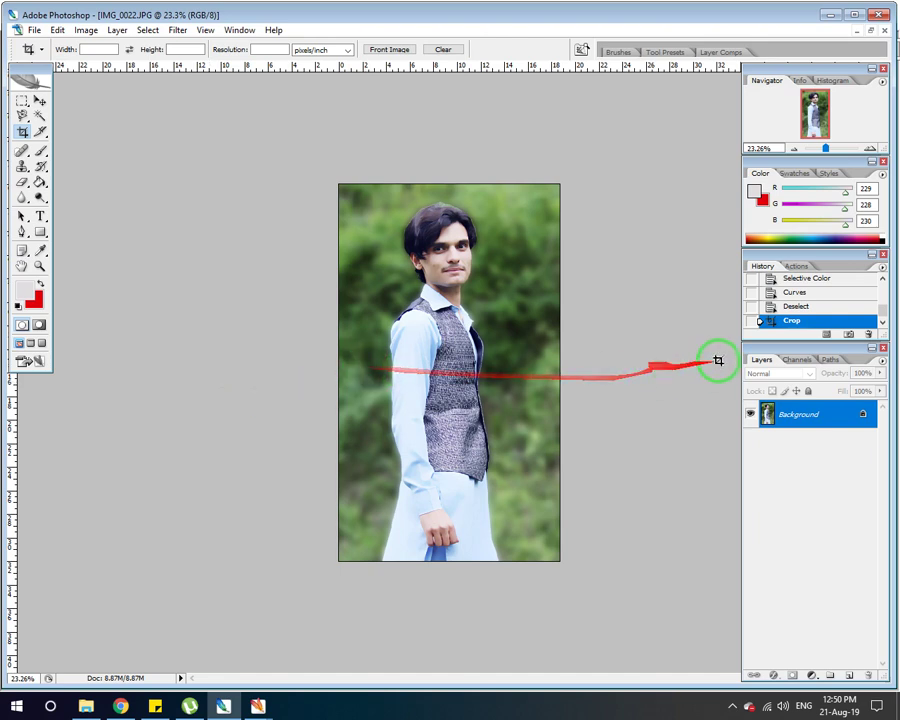
# Compare the original IMG_0022.JPG snapshot with the edited photo through the history, ending on the Crop state.
pyautogui.moveTo(881, 302); pyautogui.dragTo(884, 287)
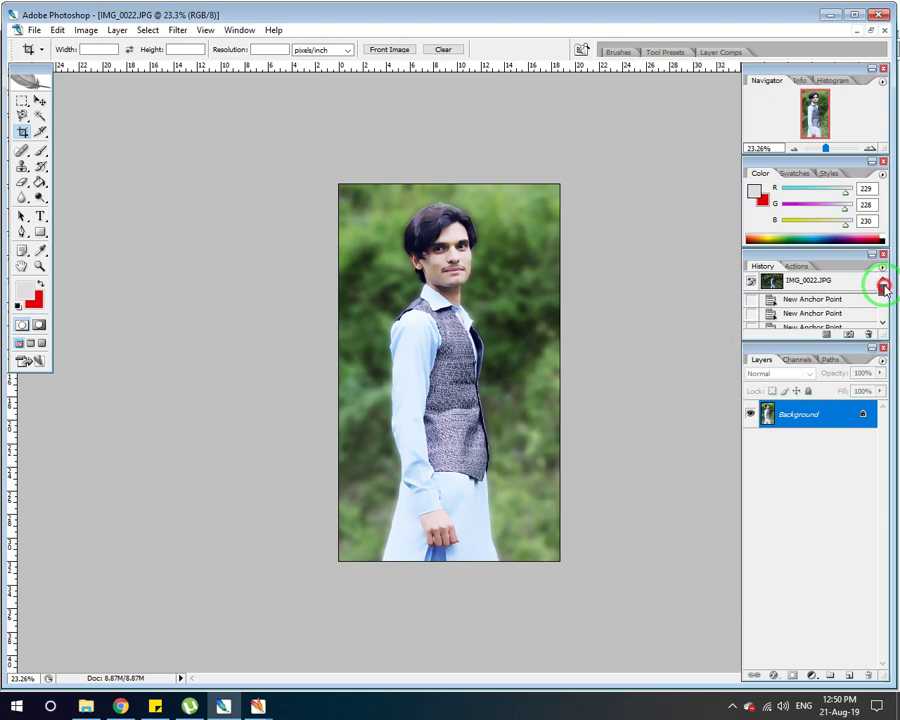
pyautogui.click(818, 284)
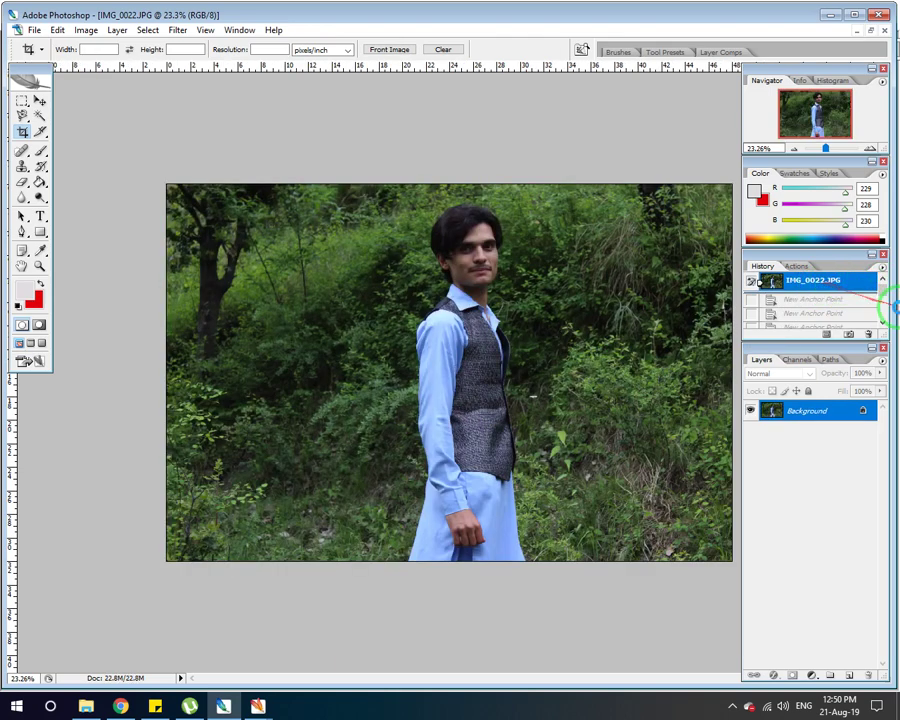
pyautogui.moveTo(884, 297); pyautogui.dragTo(880, 318)
pyautogui.click(803, 325)
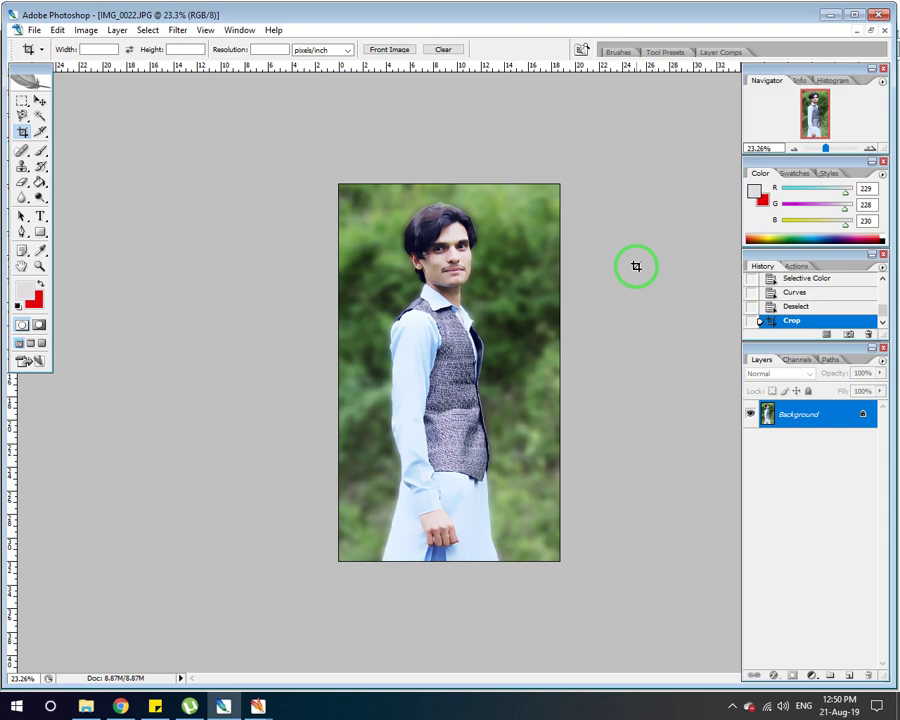
# Save the retouched photo as a JPEG over IMG_0022, and close the document and the program.
pyautogui.hotkey('ctrl', 's')
pyautogui.click(551, 180)
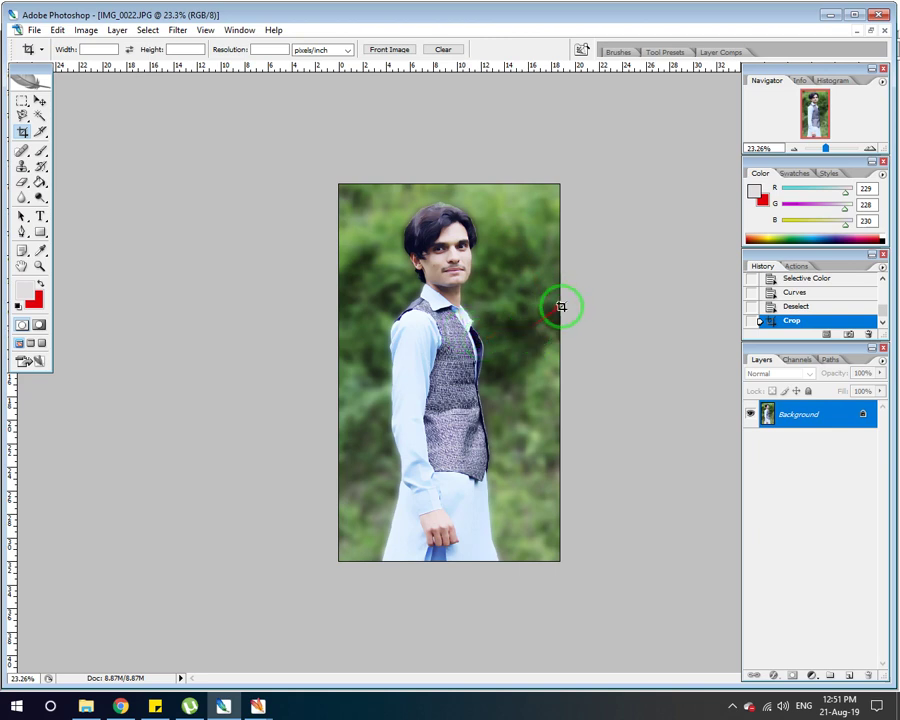
pyautogui.click(34, 30)
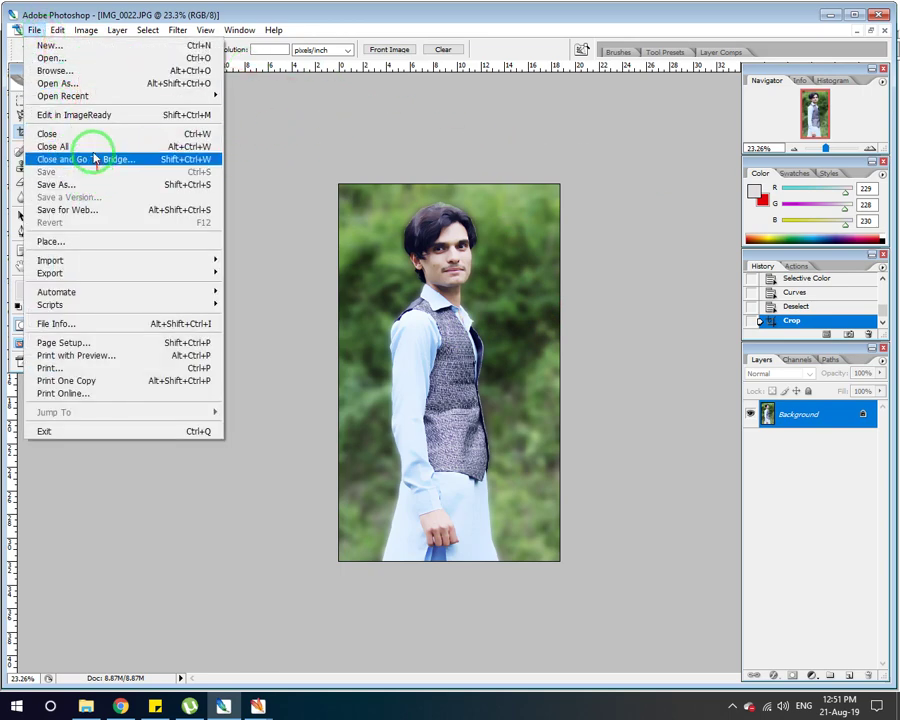
pyautogui.click(884, 30)
pyautogui.click(883, 14)
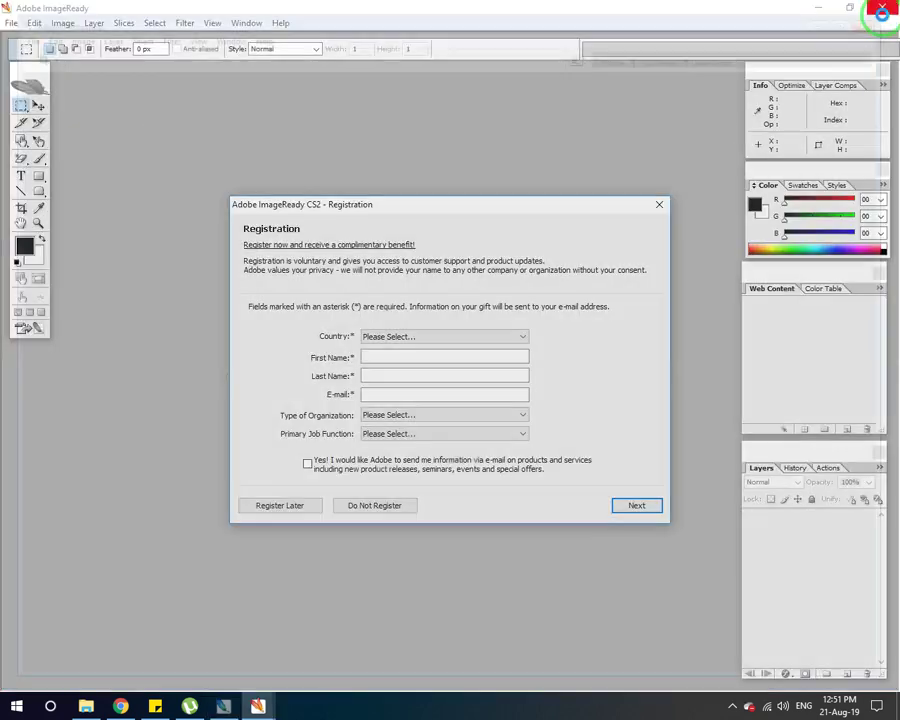
# Switch to File Explorer and open IMG_0022 from the OPAL (G:) drive in Photos to examine the saved result.
pyautogui.click(86, 706)
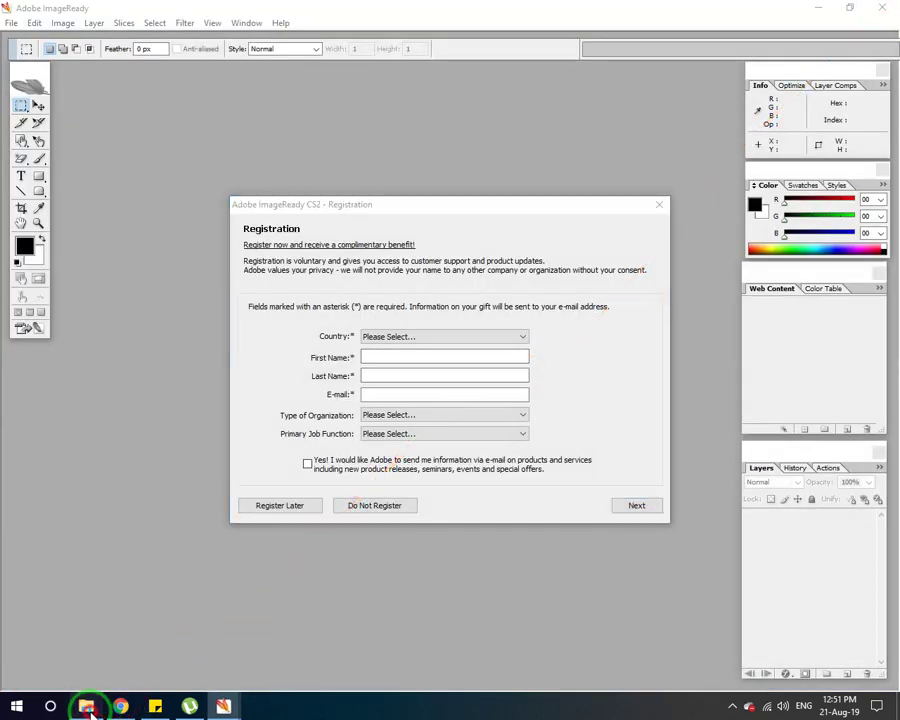
pyautogui.click(79, 368)
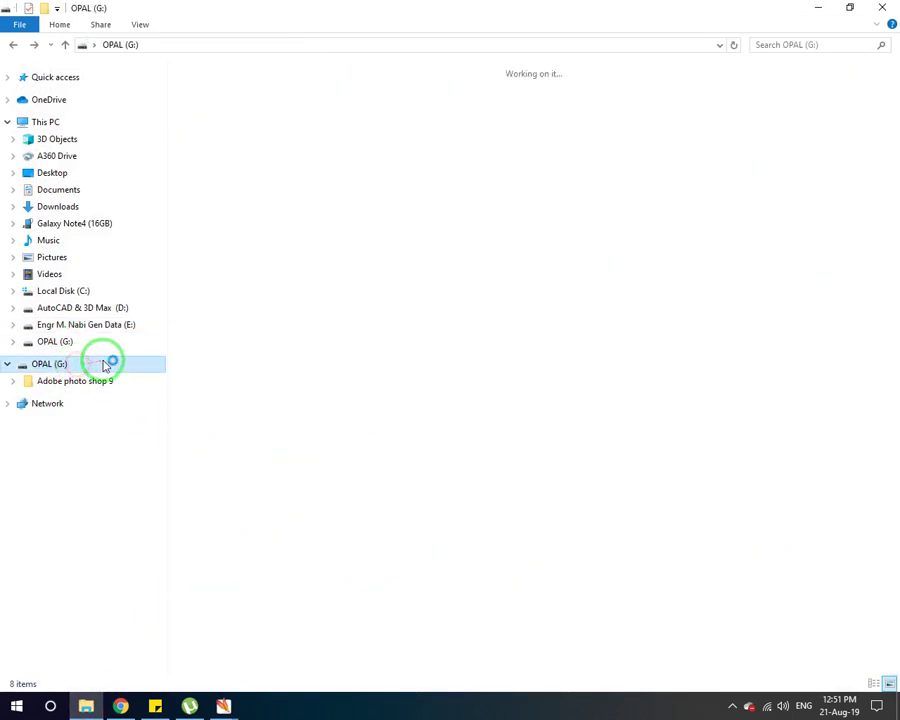
pyautogui.click(223, 131)
pyautogui.click(282, 284)
pyautogui.click(237, 145)
pyautogui.doubleClick(237, 145)
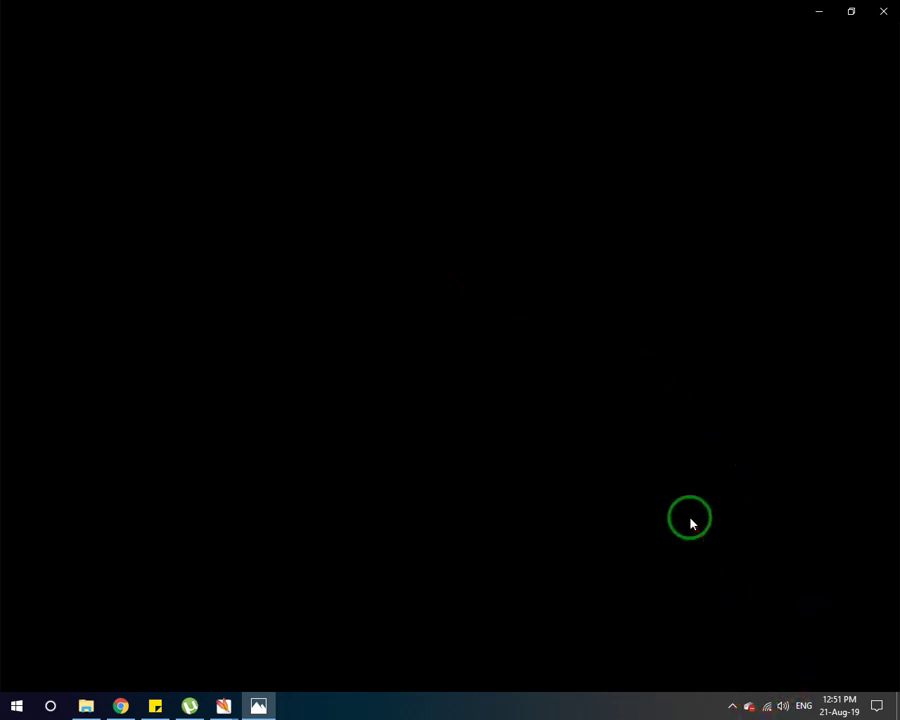
pyautogui.click(223, 706)
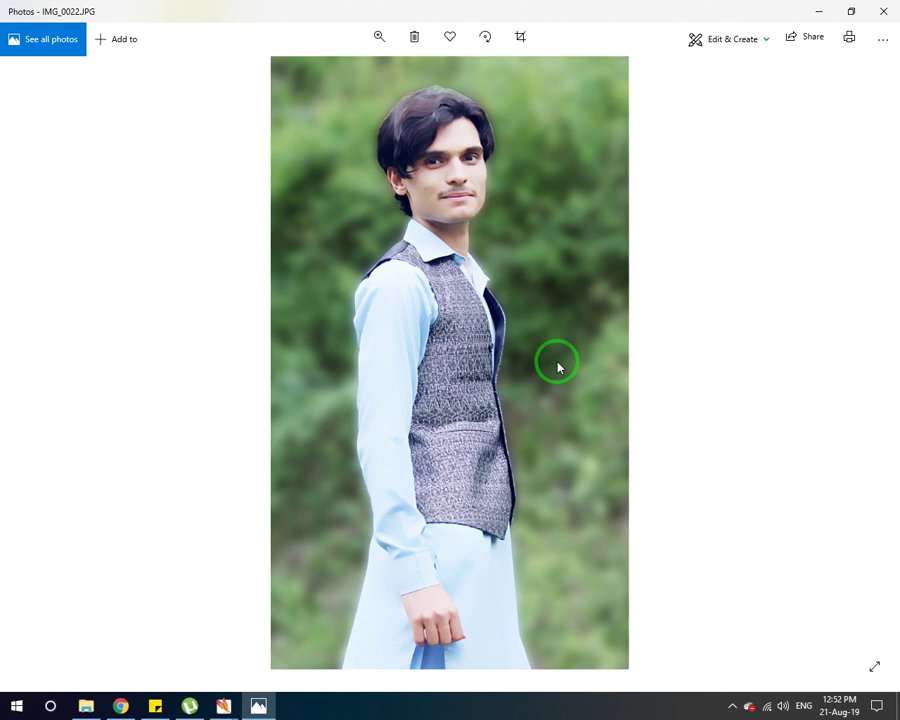
pyautogui.moveTo(556, 348)
pyautogui.mouseDown()
pyautogui.moveTo(412, 314)
pyautogui.moveTo(621, 283)
pyautogui.moveTo(390, 490)
pyautogui.moveTo(447, 438)
pyautogui.moveTo(492, 377)
pyautogui.mouseUp()
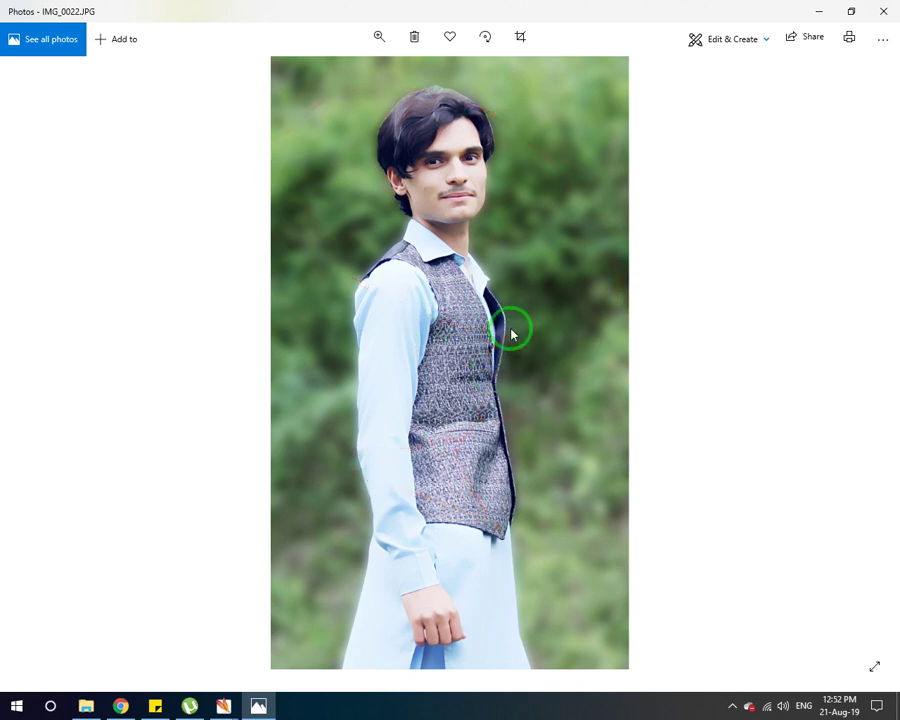
# Close the photo viewer and the OPAL (G:) folder window.
pyautogui.click(882, 9)
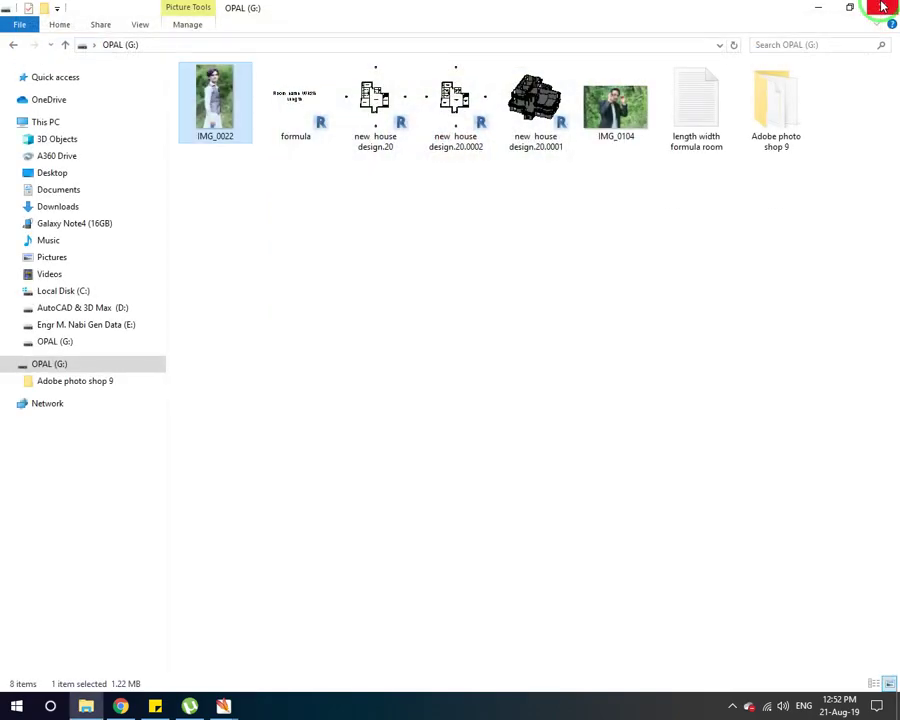
pyautogui.click(882, 7)
pyautogui.moveTo(880, 8)
pyautogui.mouseDown()
pyautogui.moveTo(616, 472)
pyautogui.moveTo(535, 712)
pyautogui.mouseUp()
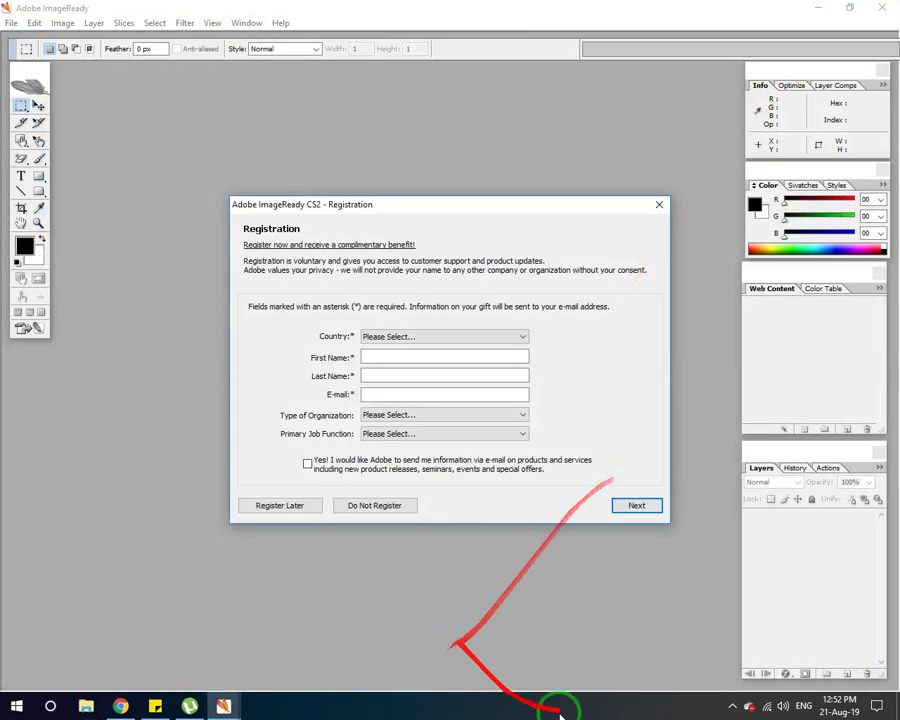
pyautogui.click(732, 706)
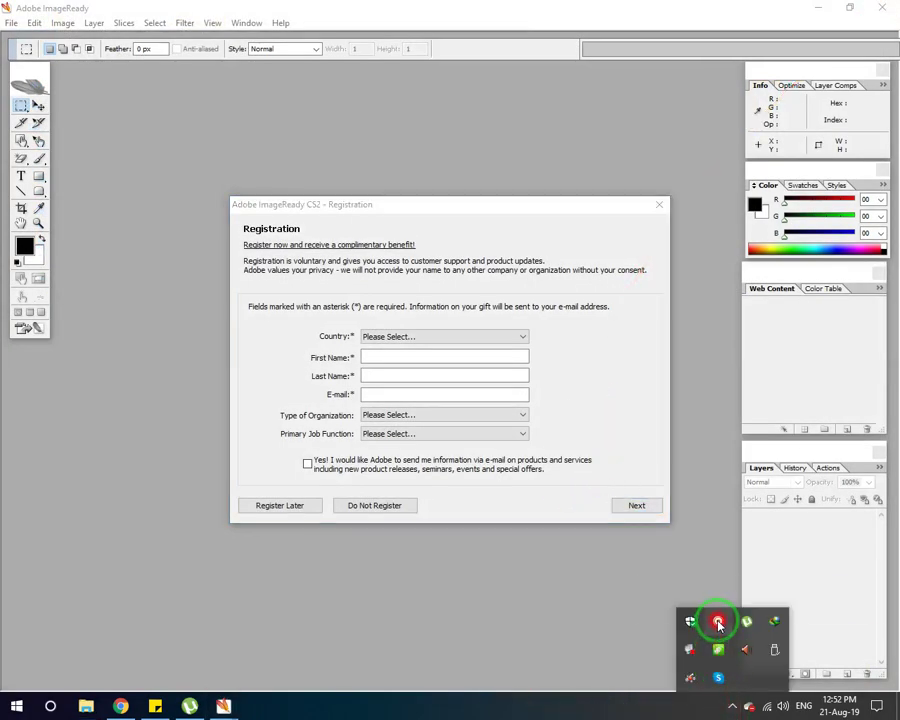